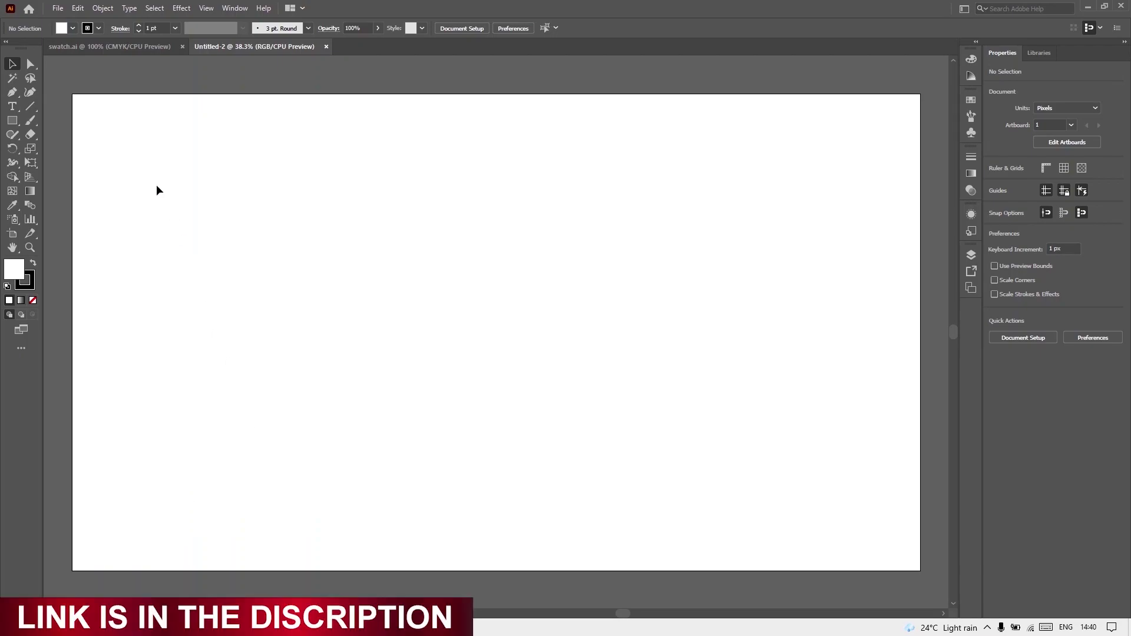
Type the word 'Google' as a text object on the blank artboard
click(104, 49)
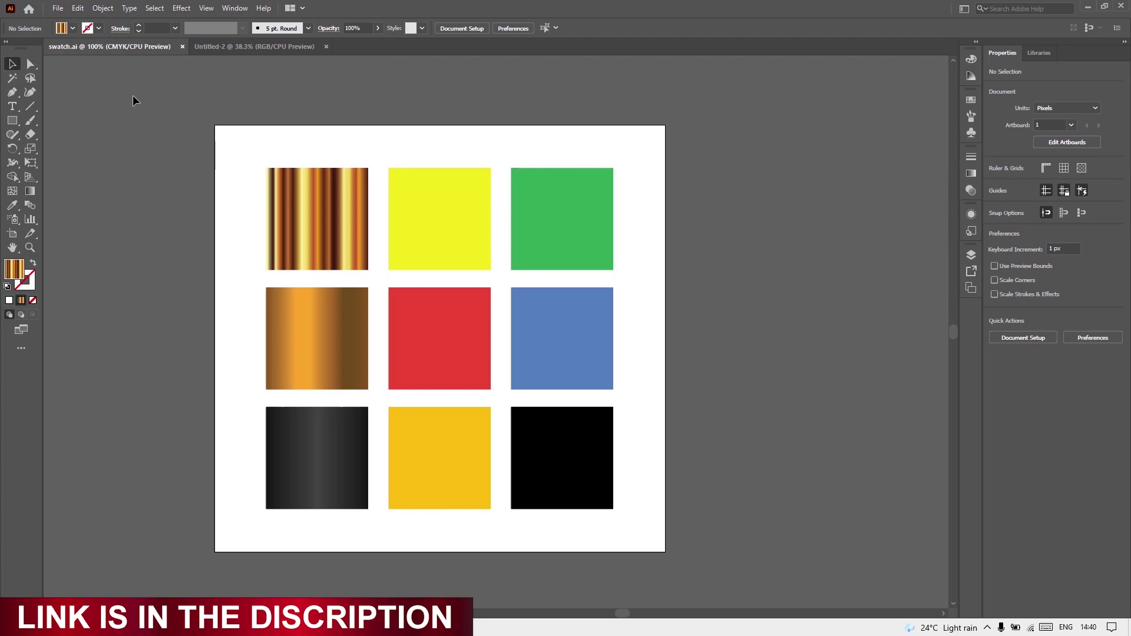
click(217, 42)
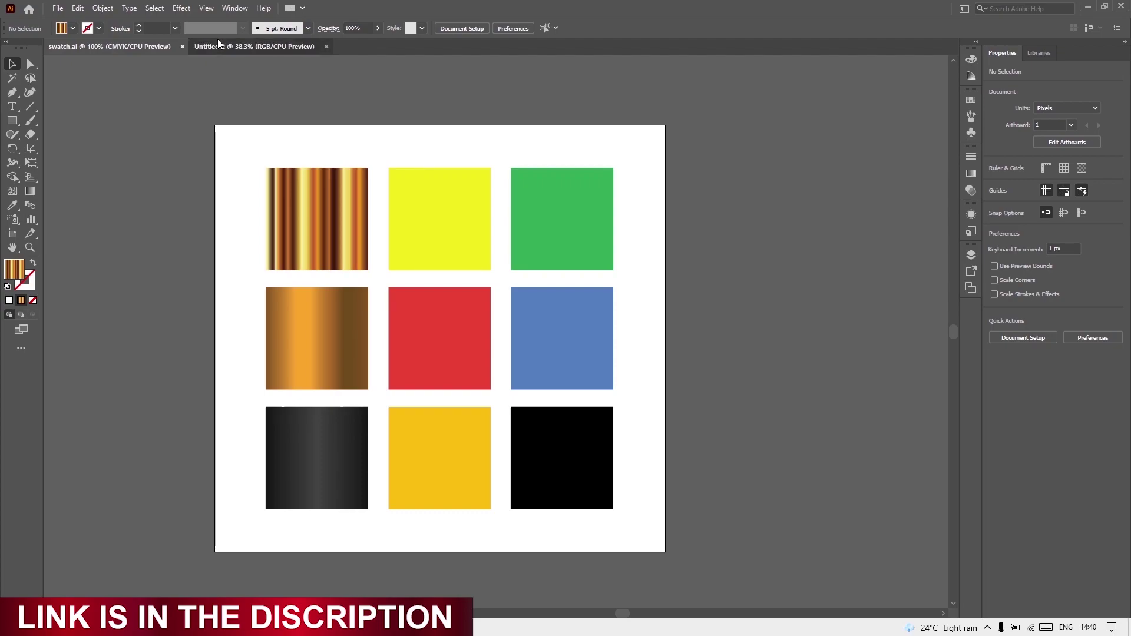
click(16, 109)
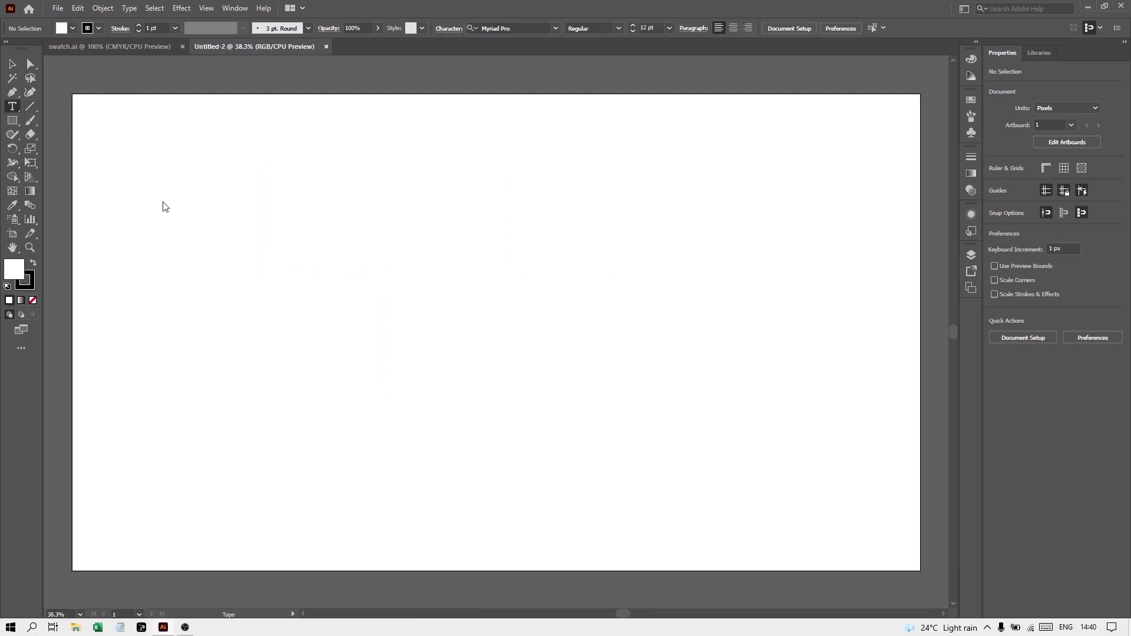
click(303, 311)
text(Google)
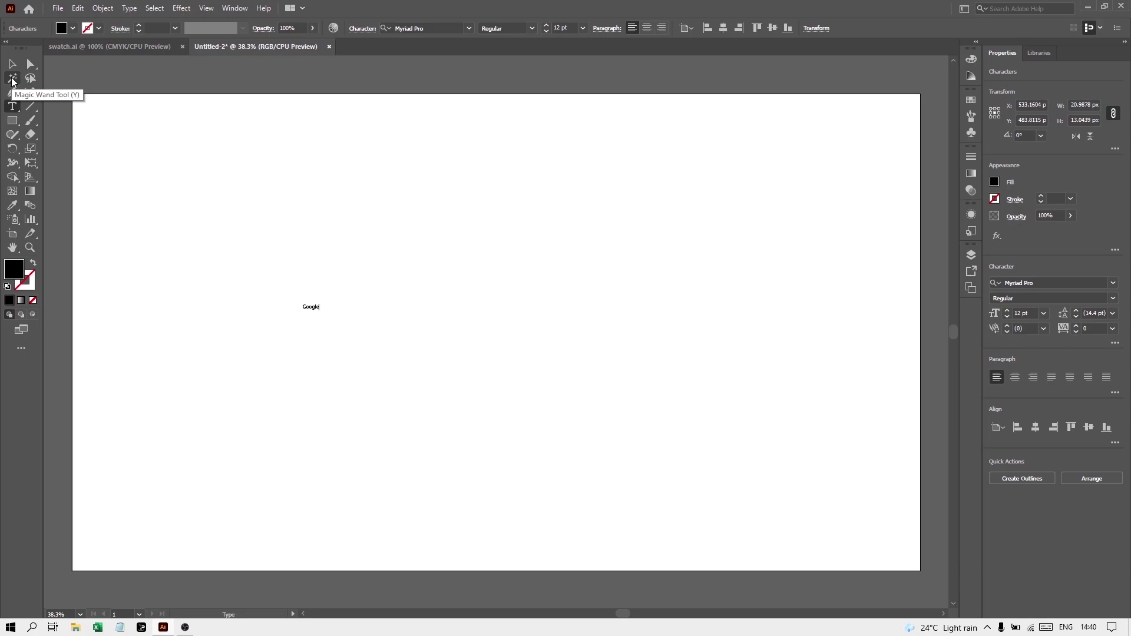
Scale the Google text up and centre it horizontally on the artboard
click(13, 65)
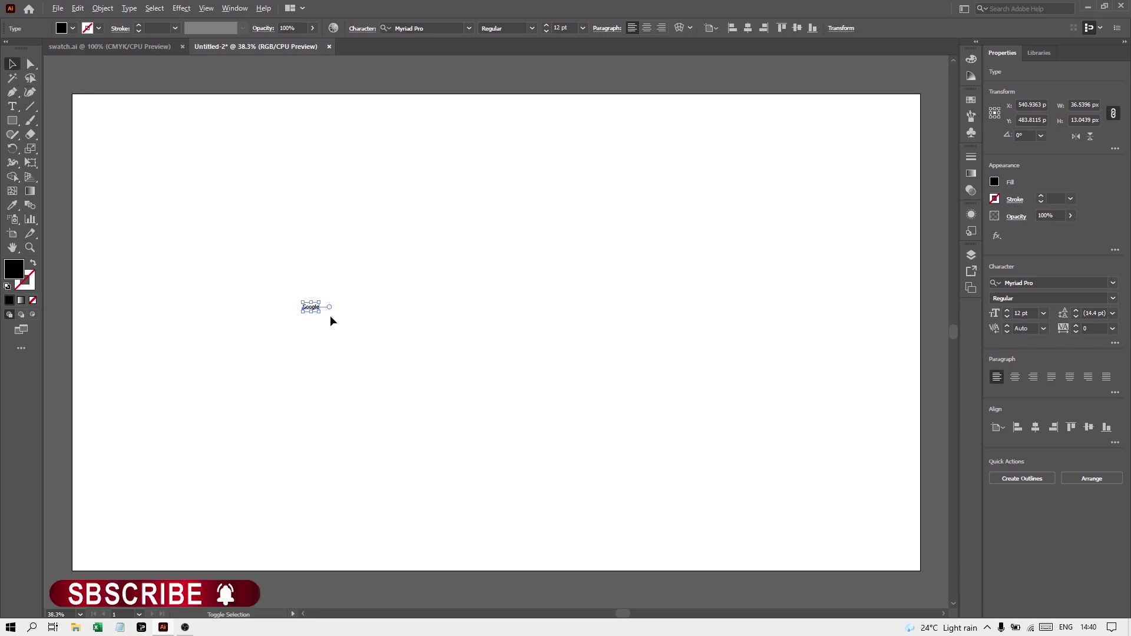
drag(324, 314, 535, 484)
drag(363, 324, 521, 341)
drag(697, 406, 783, 451)
click(747, 28)
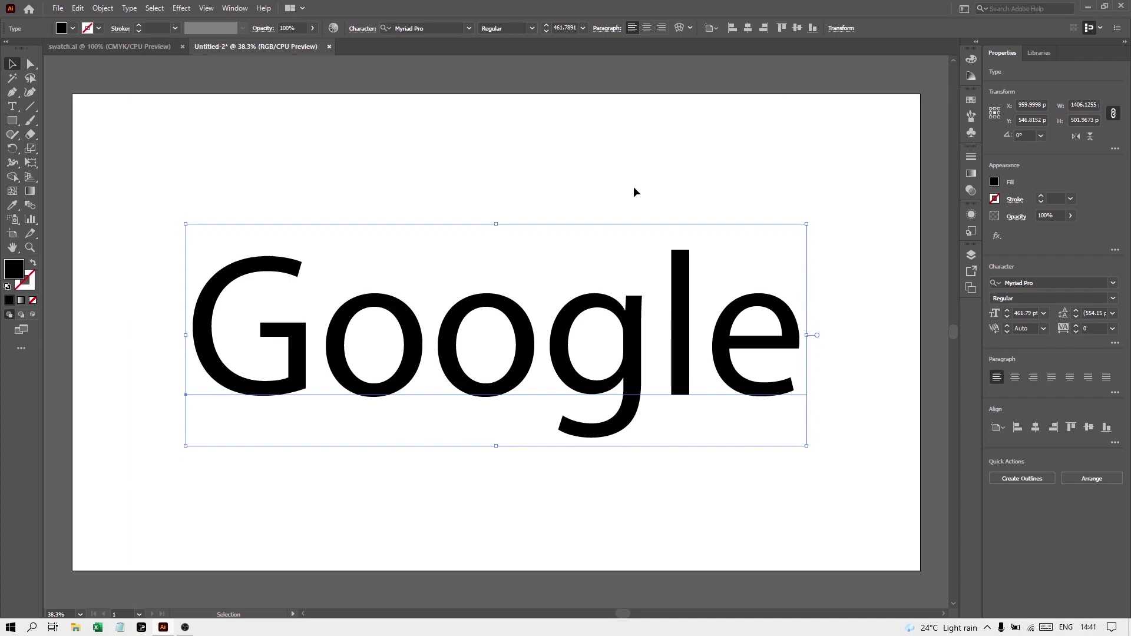
key(a)
Change the Google text's font to Vladimir Script
key(ctrl+t)
key(v)
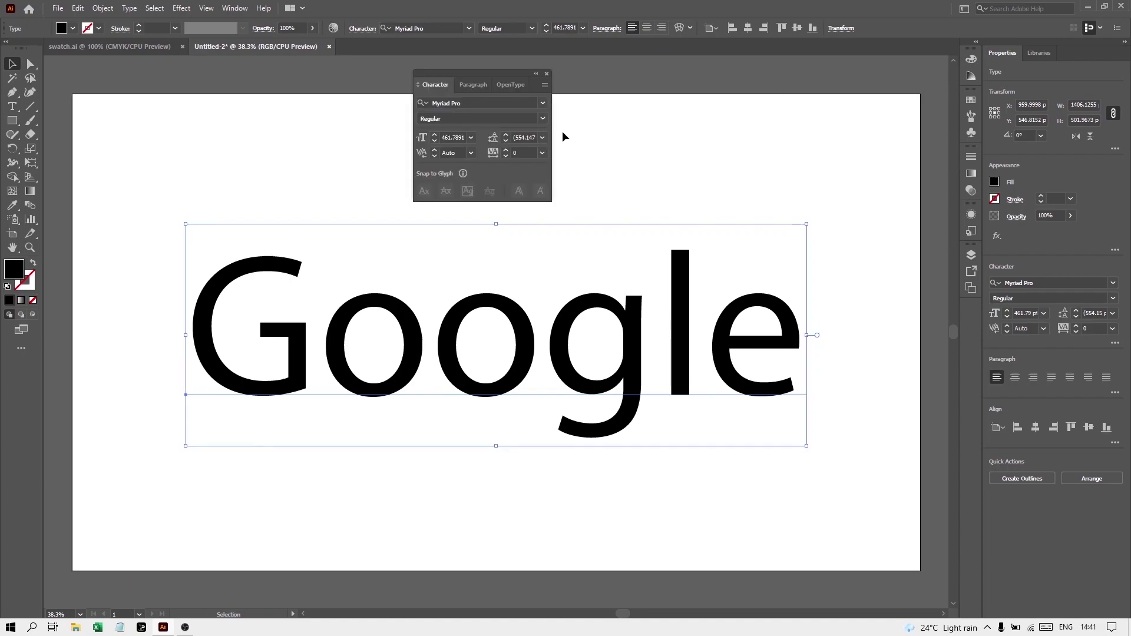
click(542, 102)
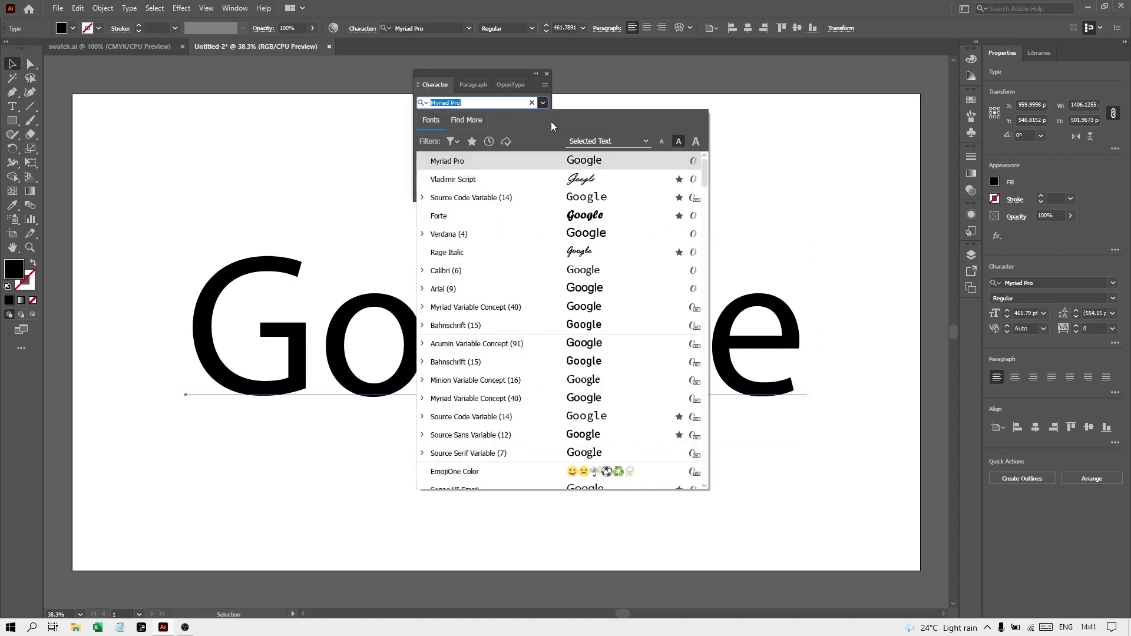
click(558, 183)
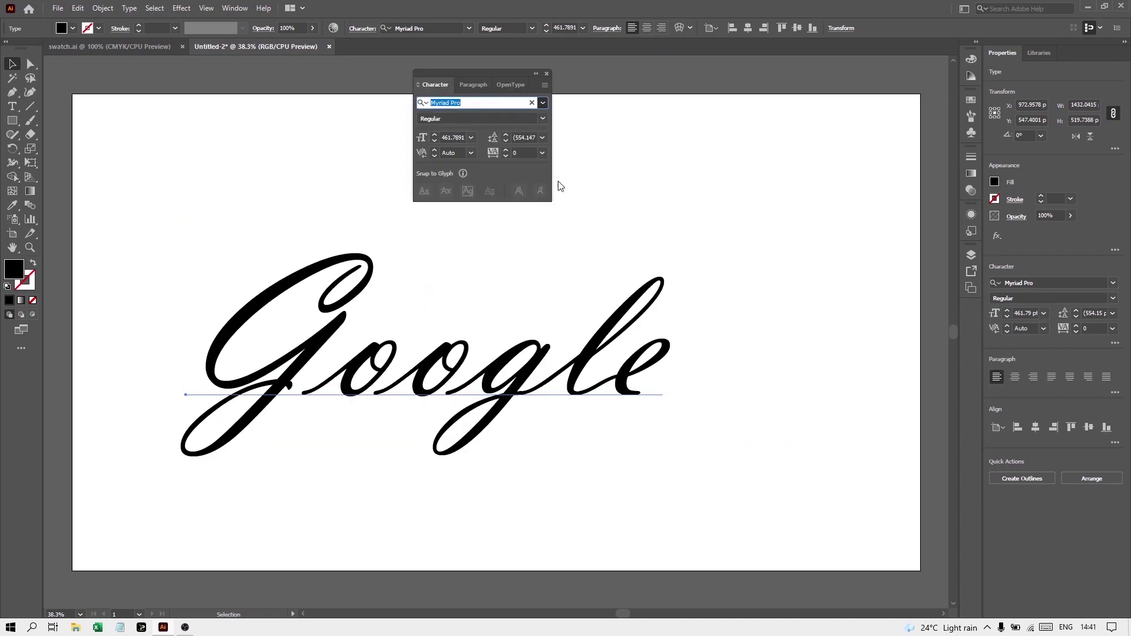
click(547, 74)
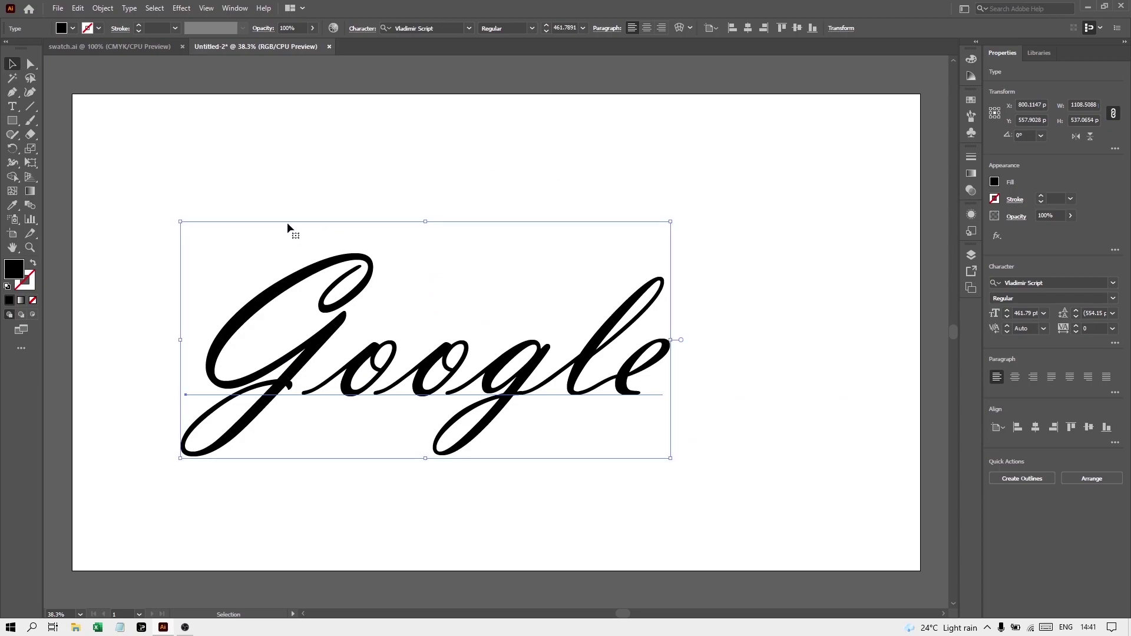
Expand the Google text into outlined shapes with Object > Expand
click(103, 8)
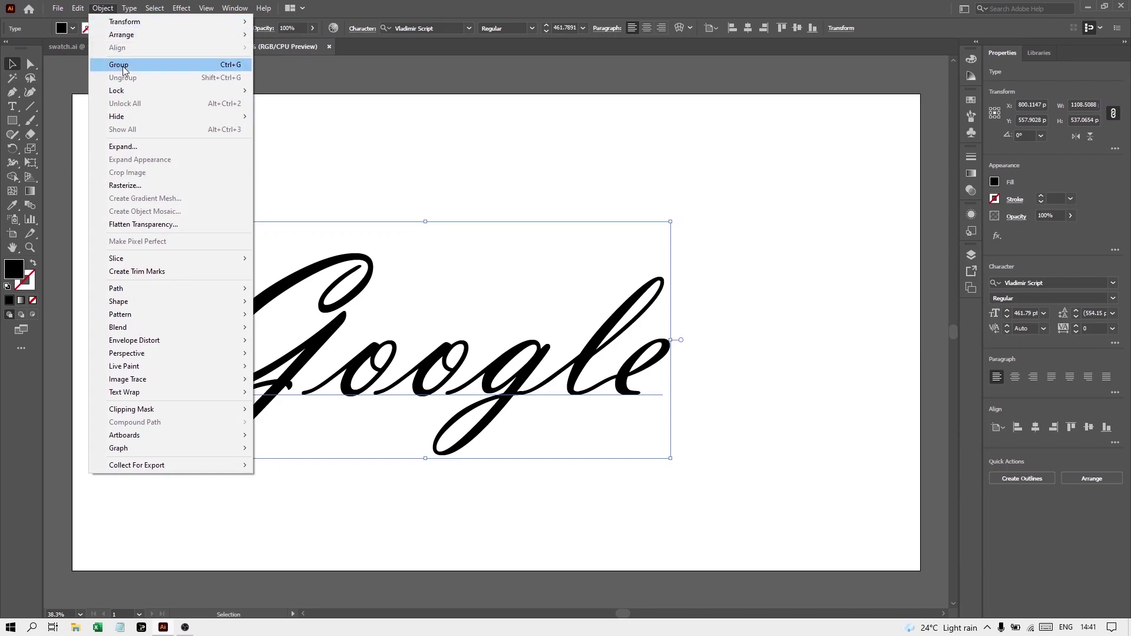
click(128, 147)
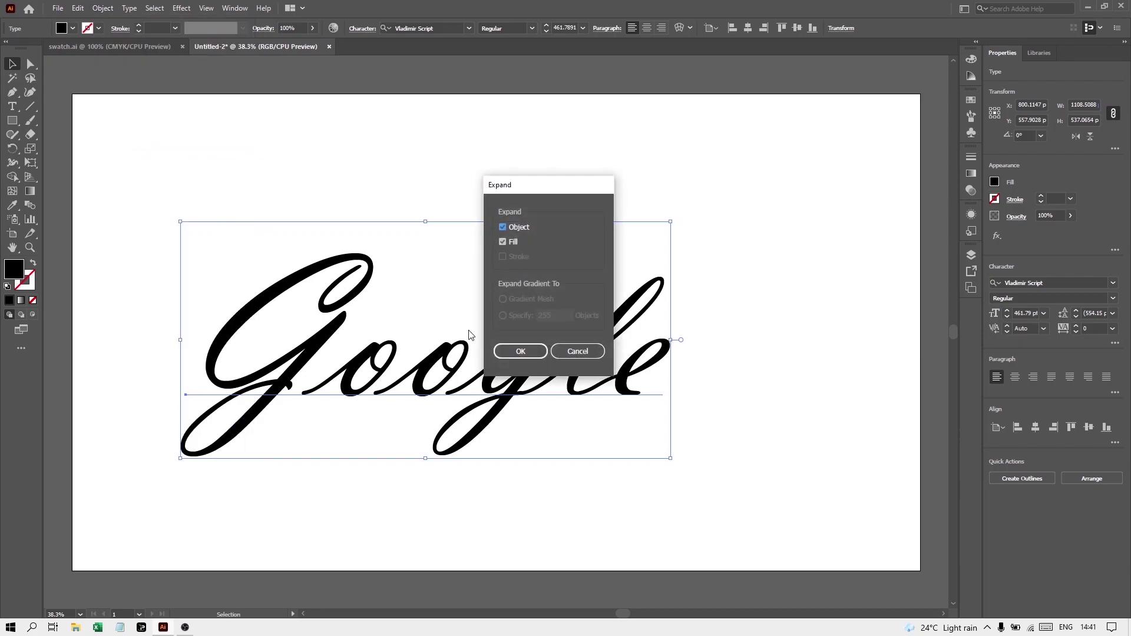
click(522, 351)
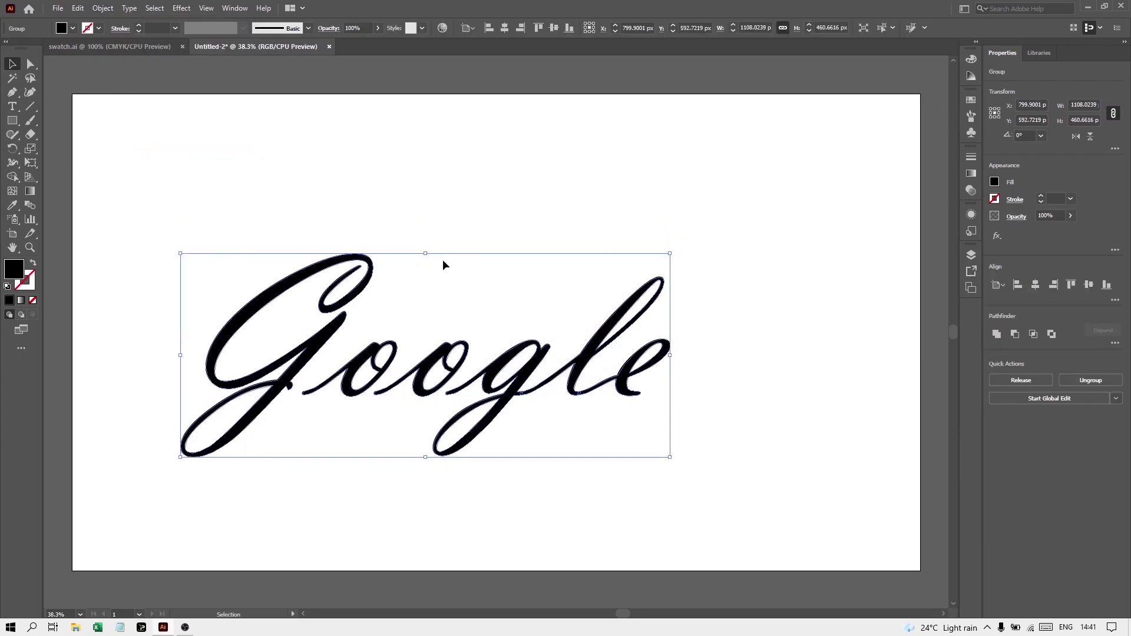
Show the Appearance panel as its own enlarged floating panel
click(233, 9)
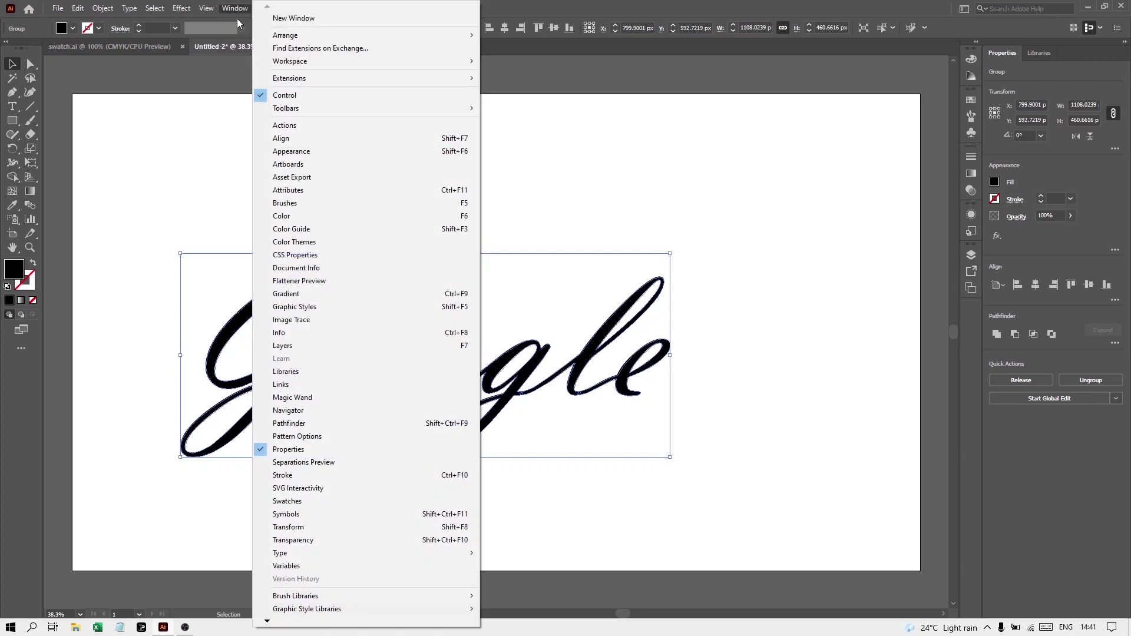
click(268, 151)
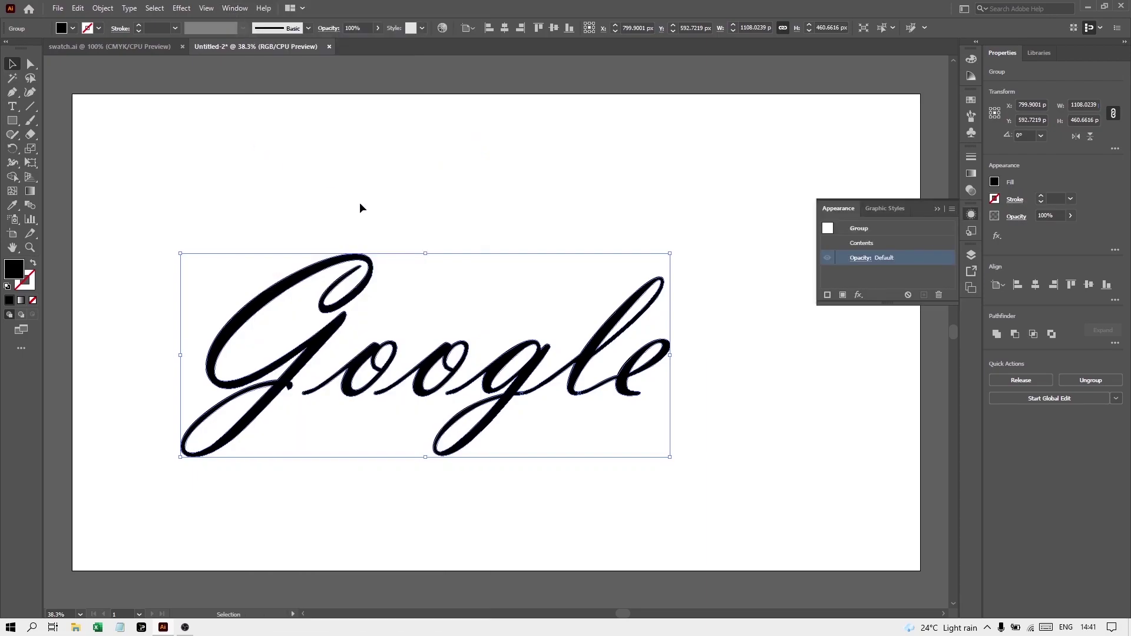
drag(835, 206, 754, 150)
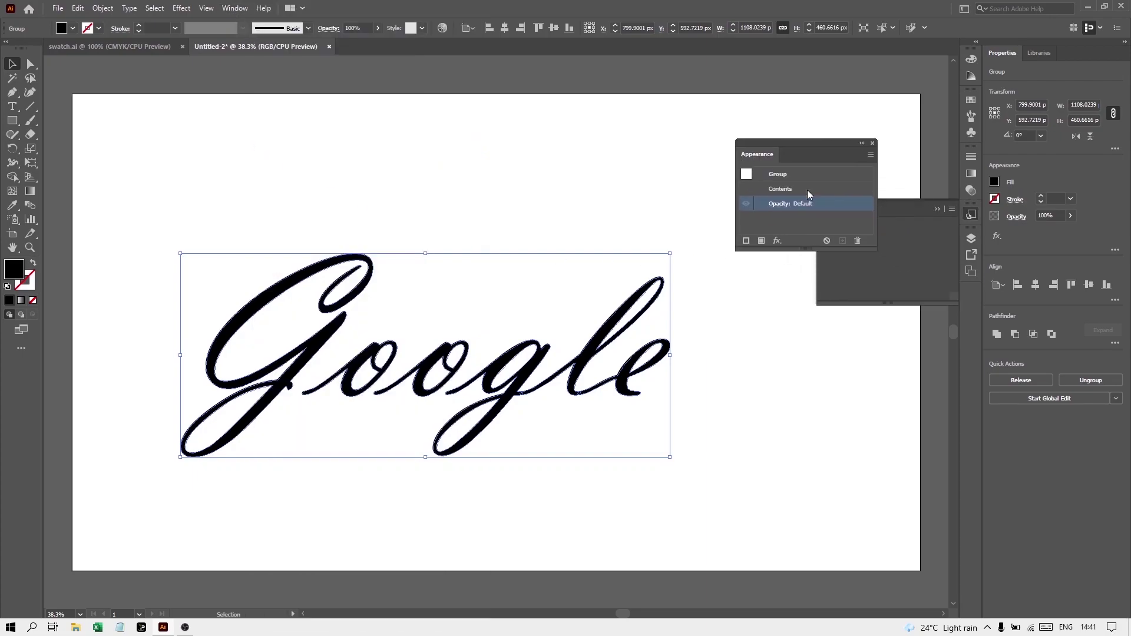
click(939, 208)
drag(876, 252, 930, 352)
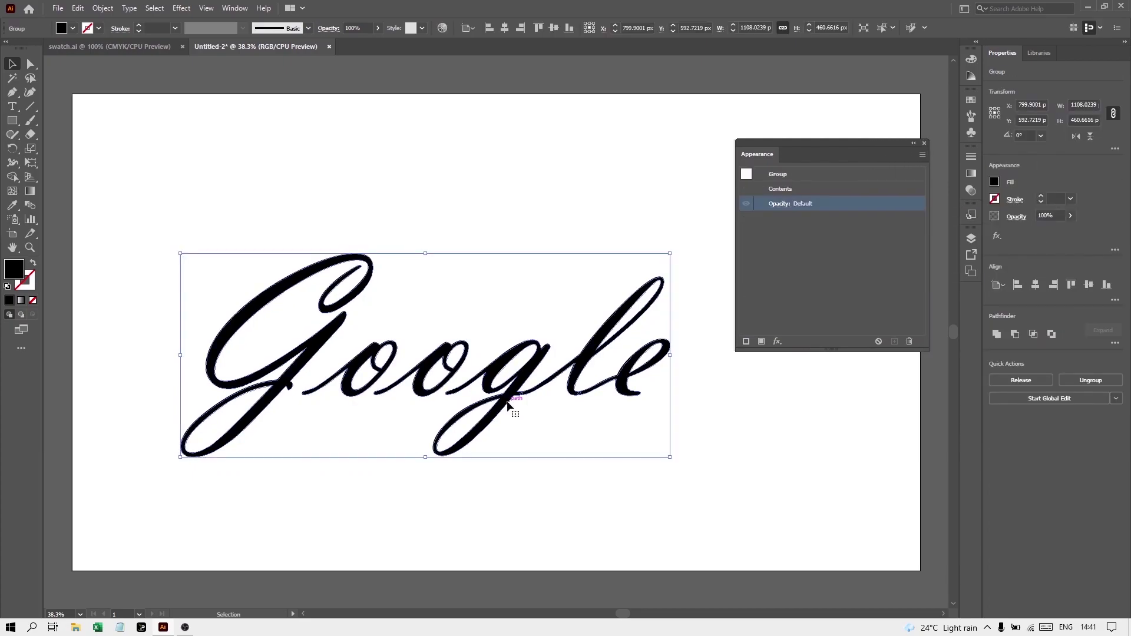
Remove the group's fill and add a new fill using the Gold 17 gradient swatch
click(33, 300)
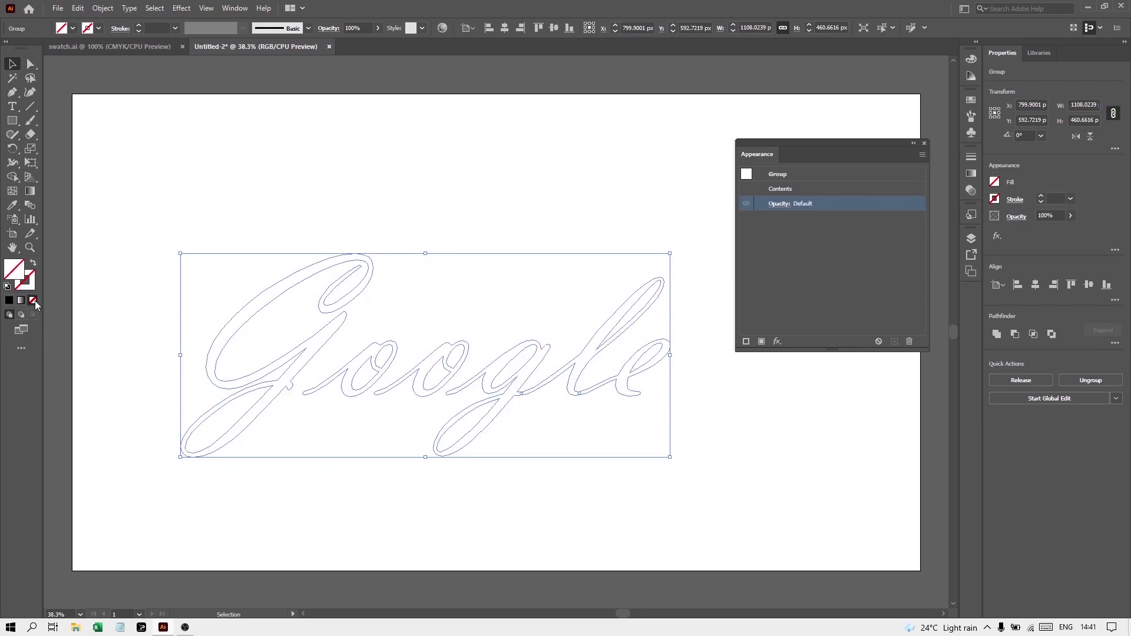
click(918, 155)
click(948, 157)
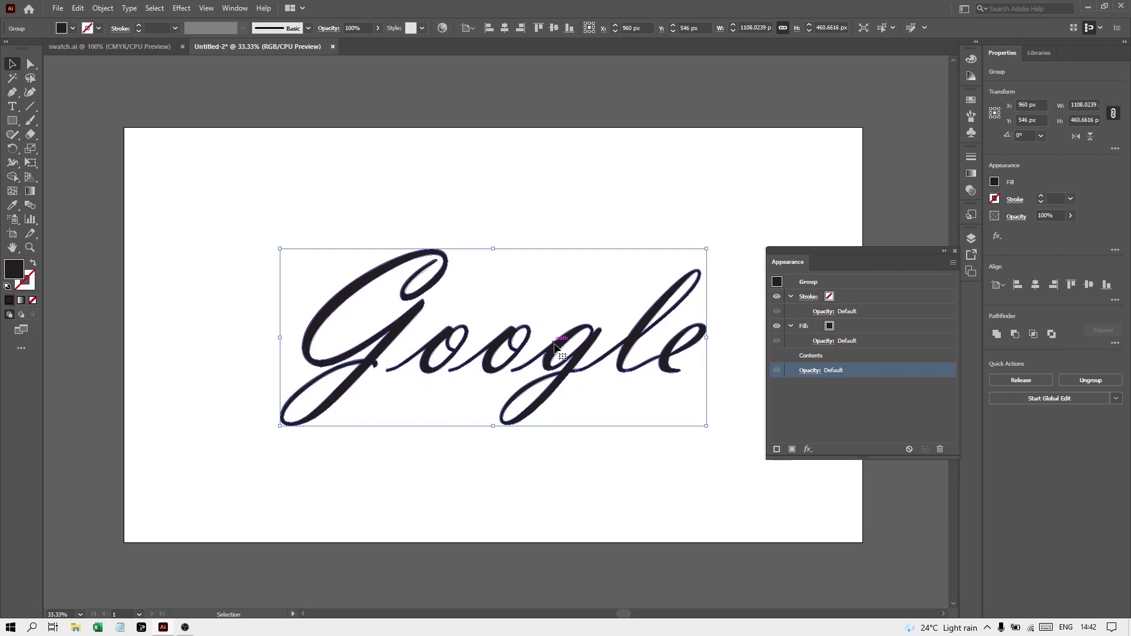
click(808, 328)
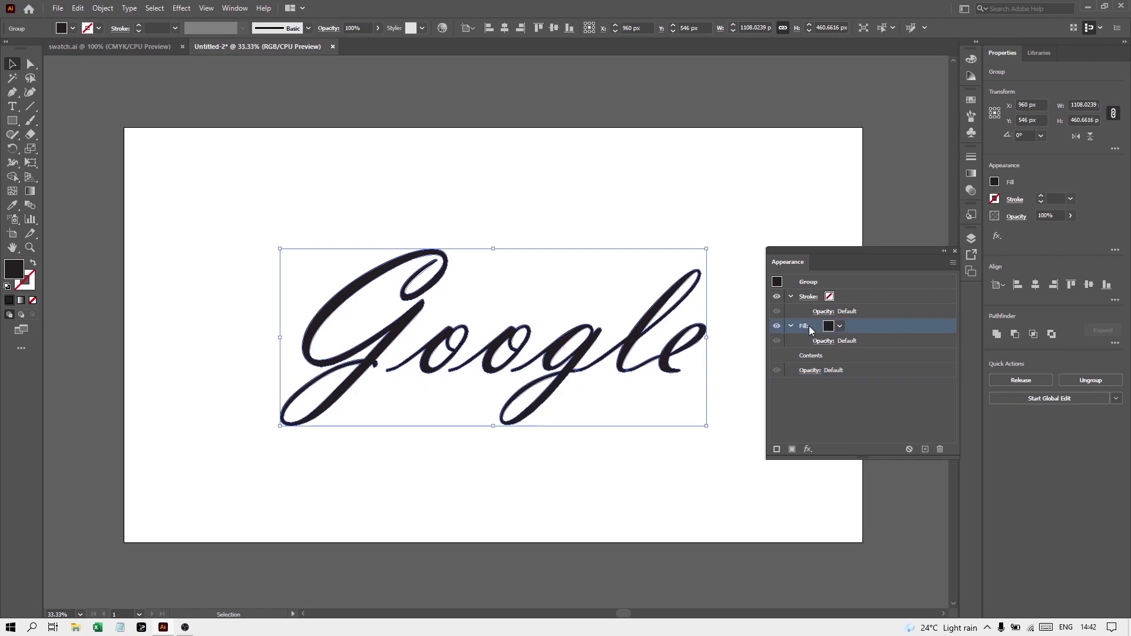
click(840, 327)
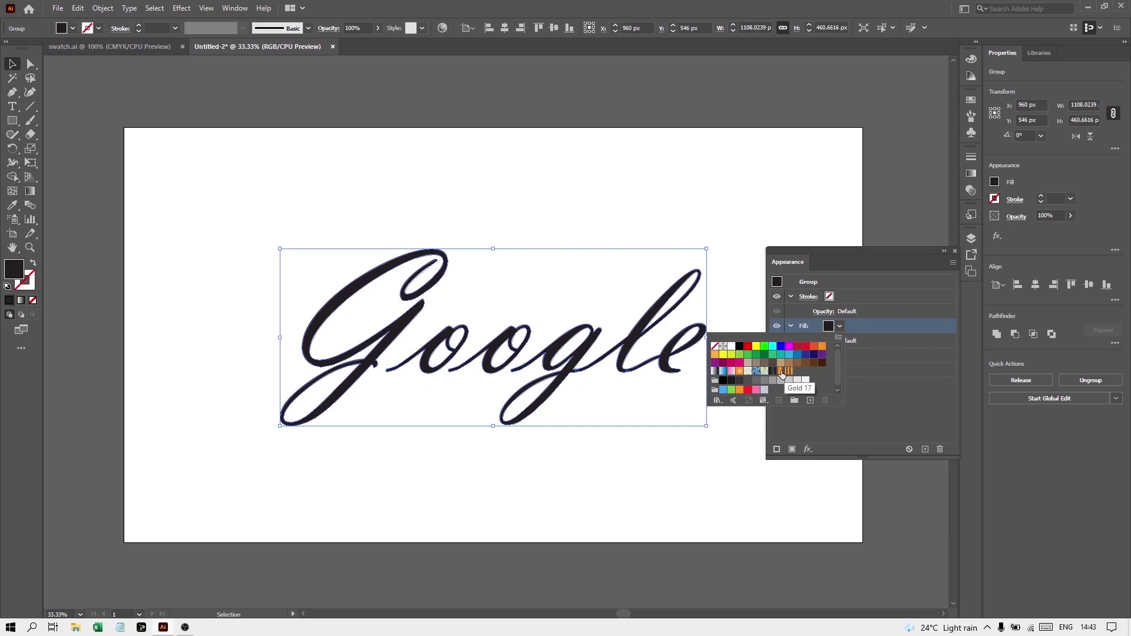
click(783, 373)
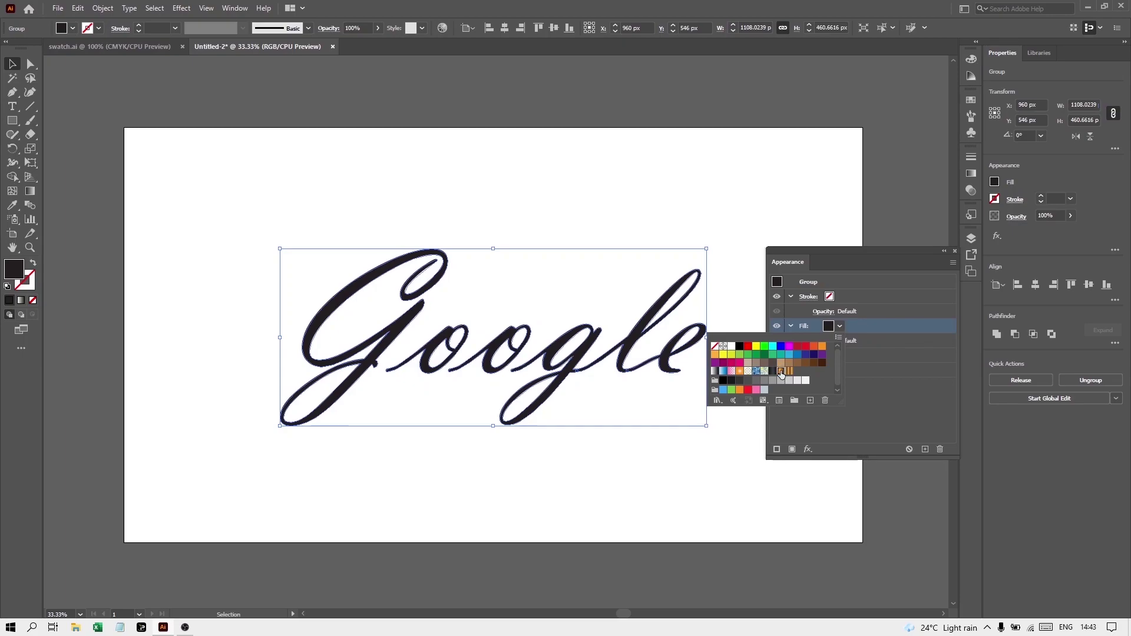
click(130, 47)
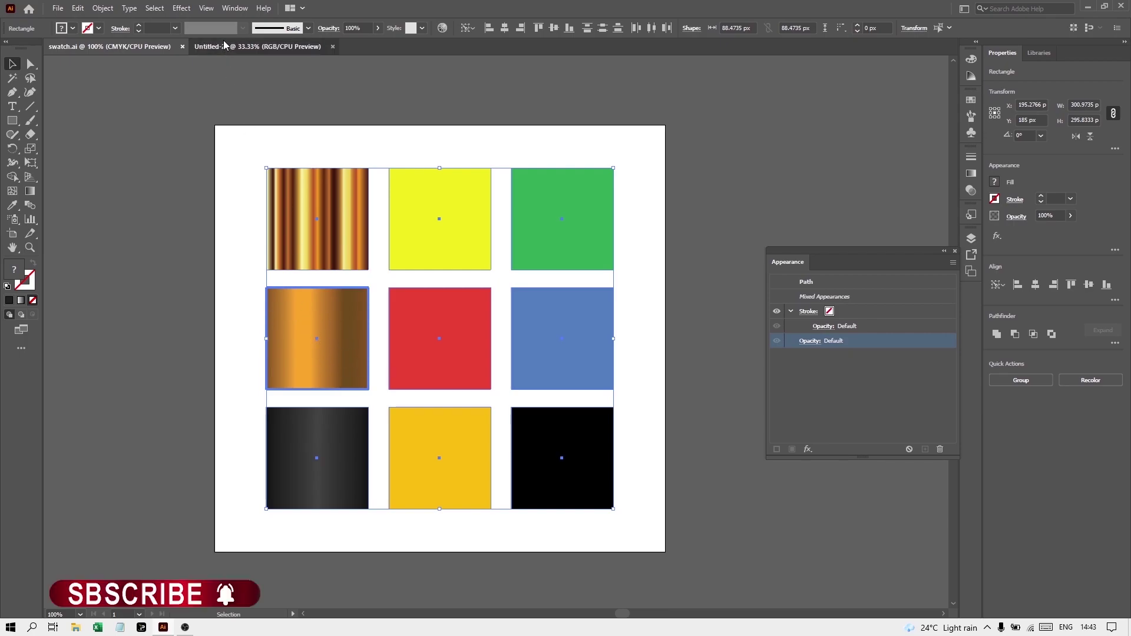
click(258, 47)
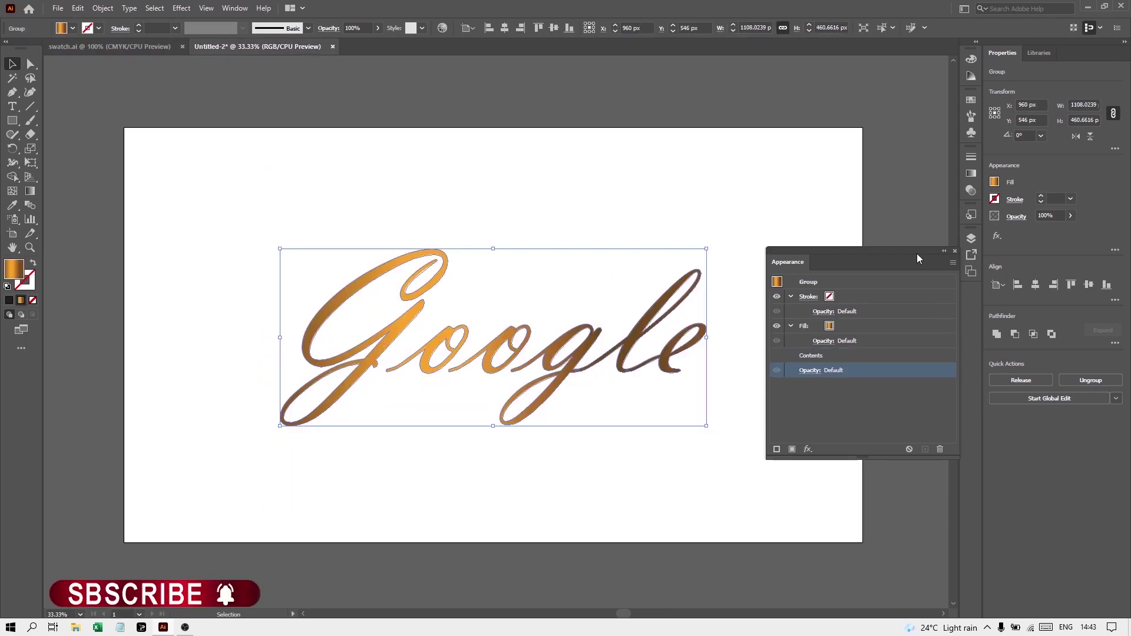
Set the gold fill's gradient angle to 90° in a floating Gradient panel
click(971, 173)
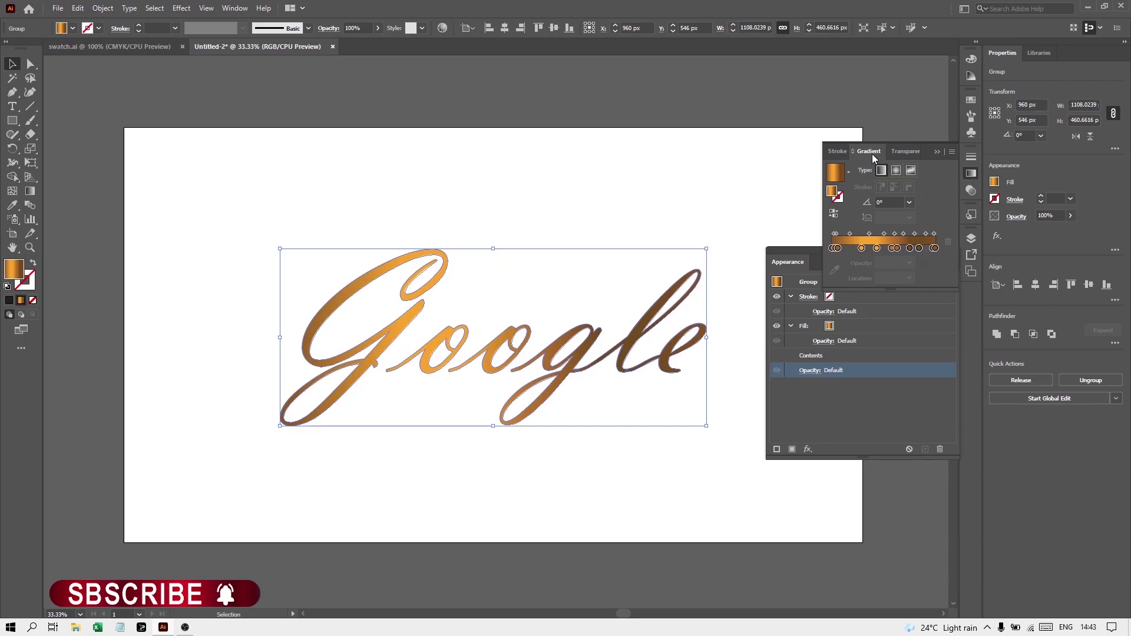
mouse_move(873, 154)
mouse_down()
mouse_move(710, 130)
mouse_move(689, 113)
mouse_up()
click(935, 151)
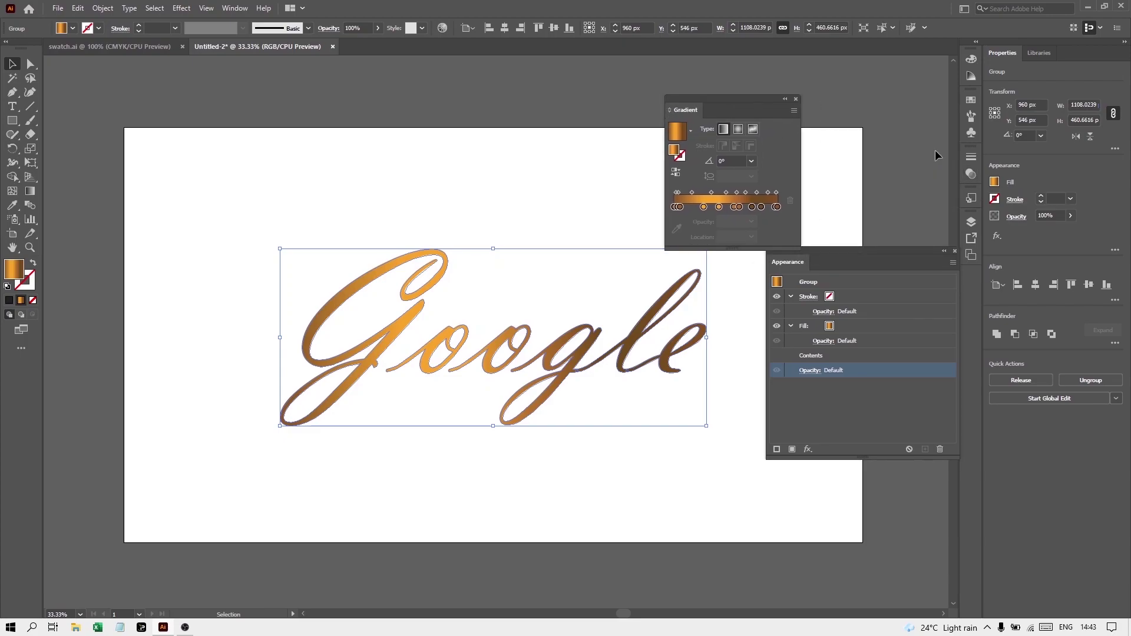
click(724, 161)
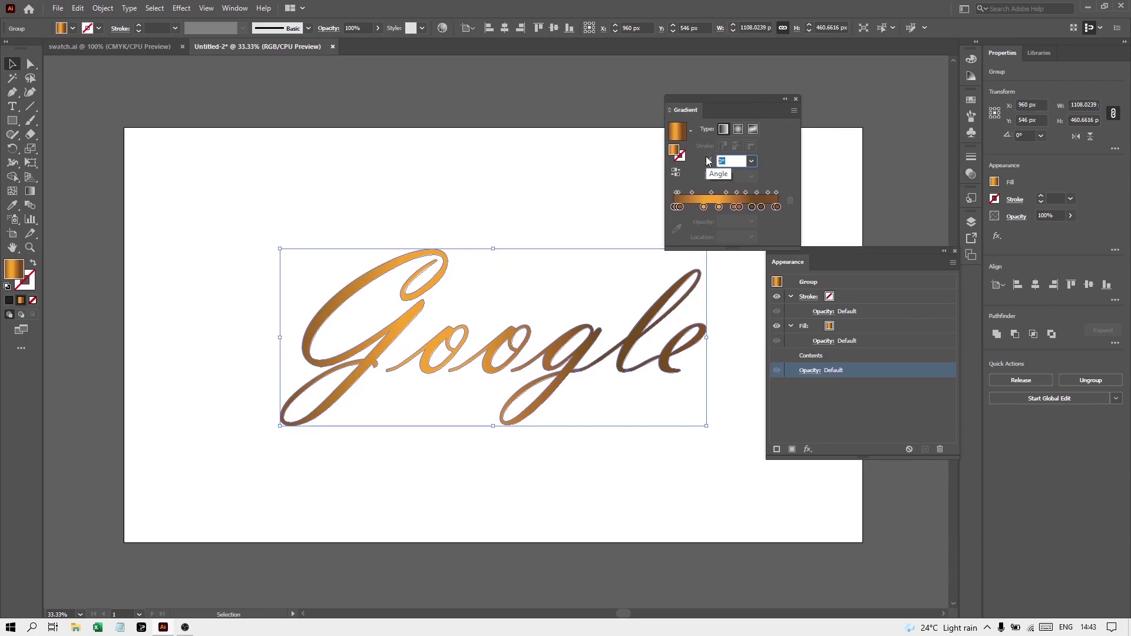
text(90)
key(Return)
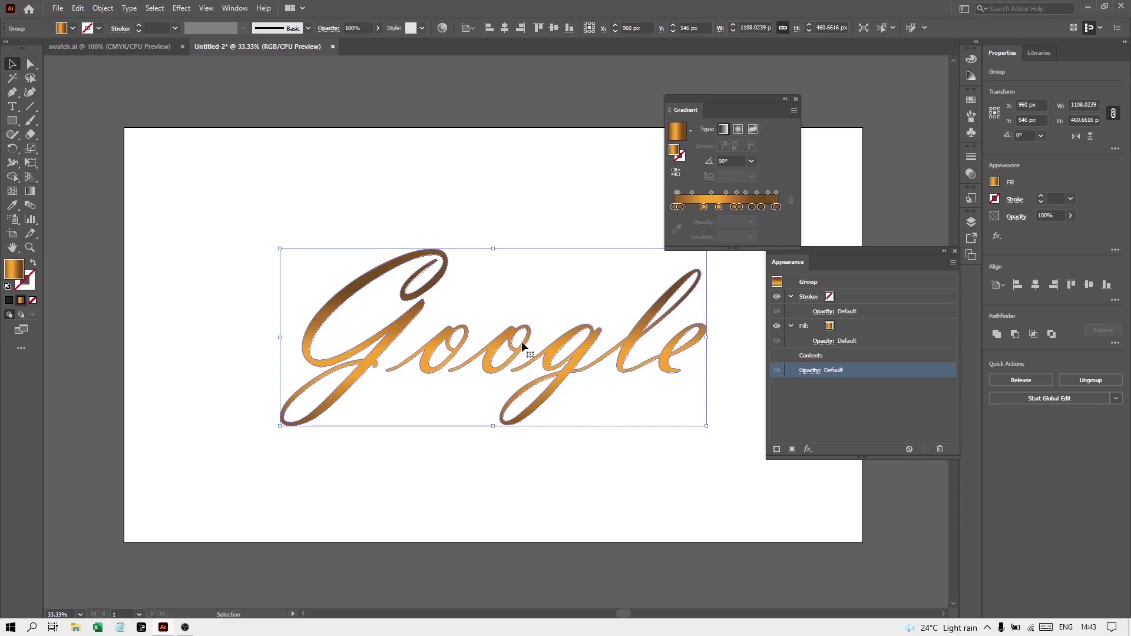
drag(731, 99, 892, 67)
Duplicate the gold gradient fill and turn the lower copy yellow
click(817, 330)
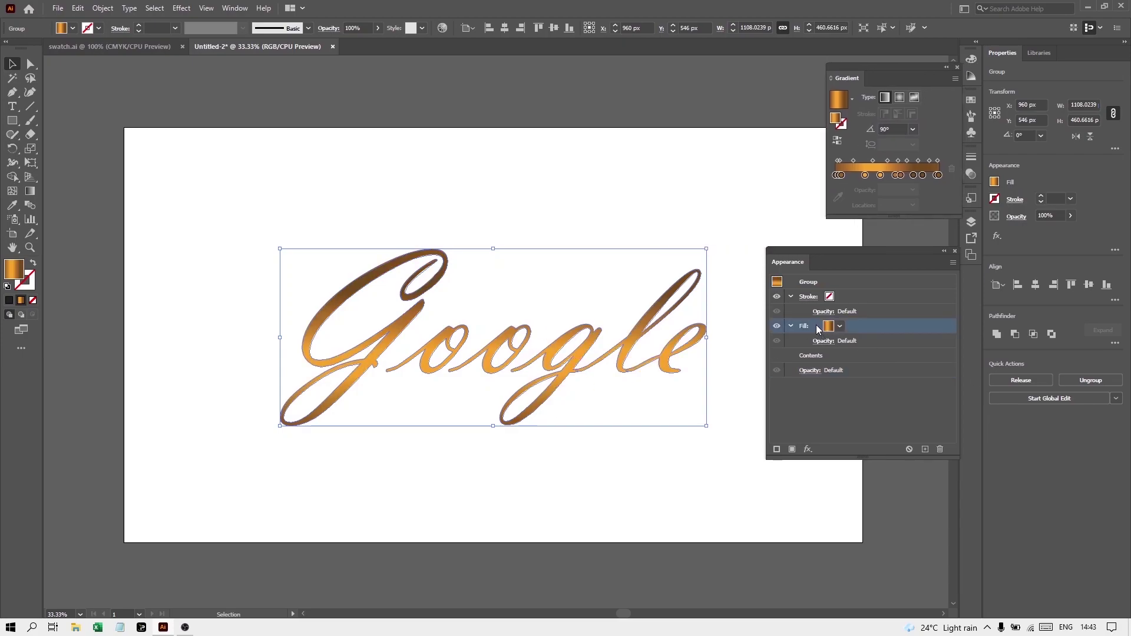
click(928, 449)
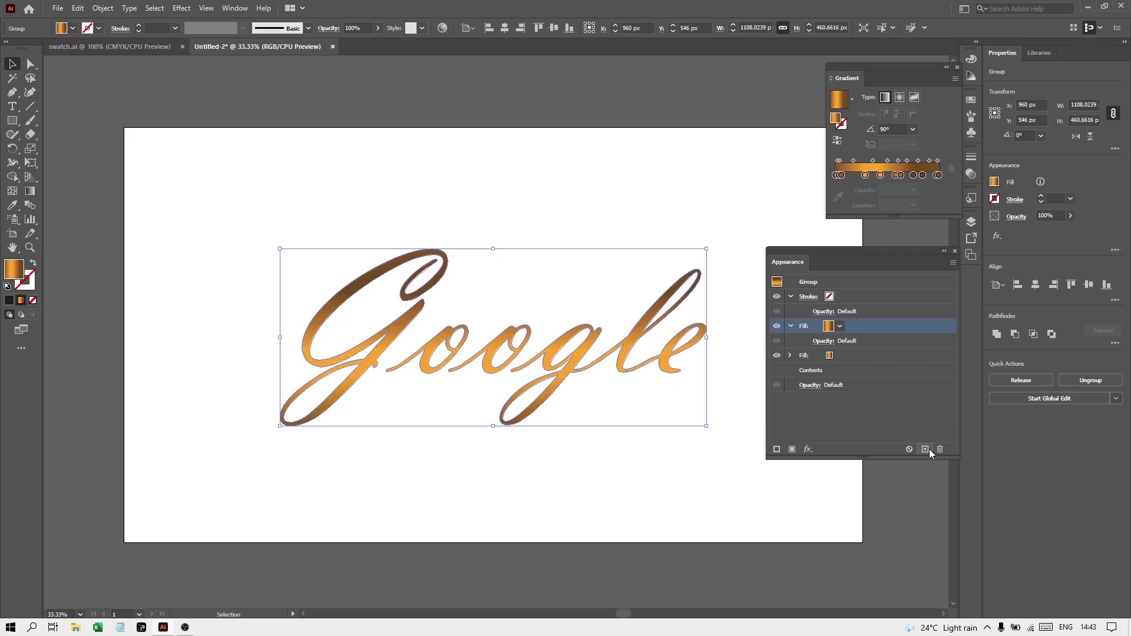
click(812, 357)
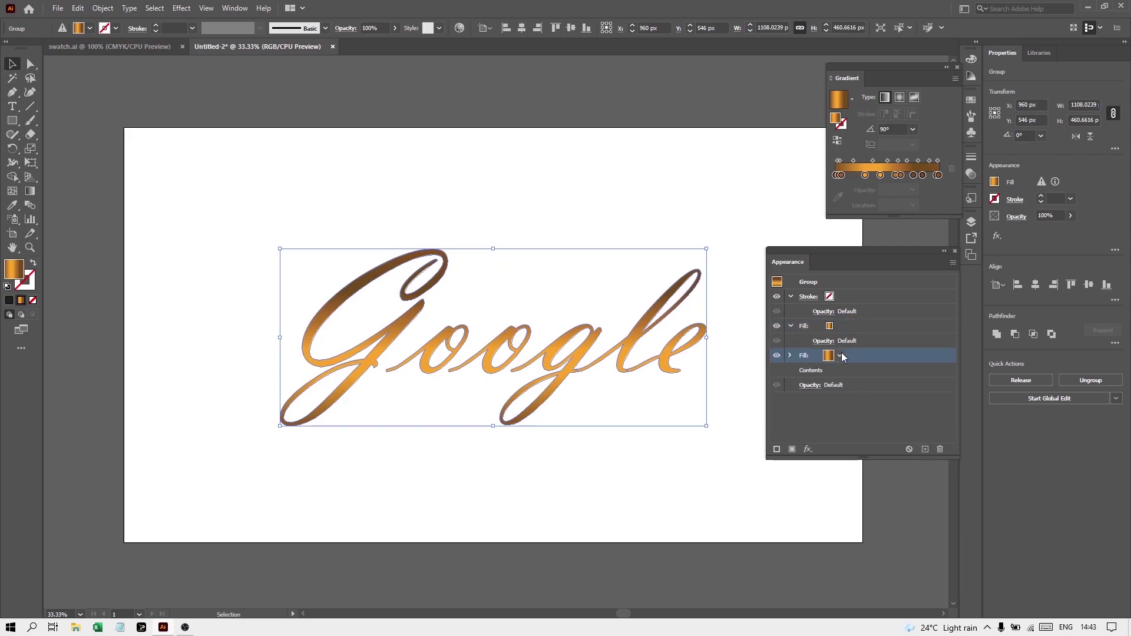
click(840, 355)
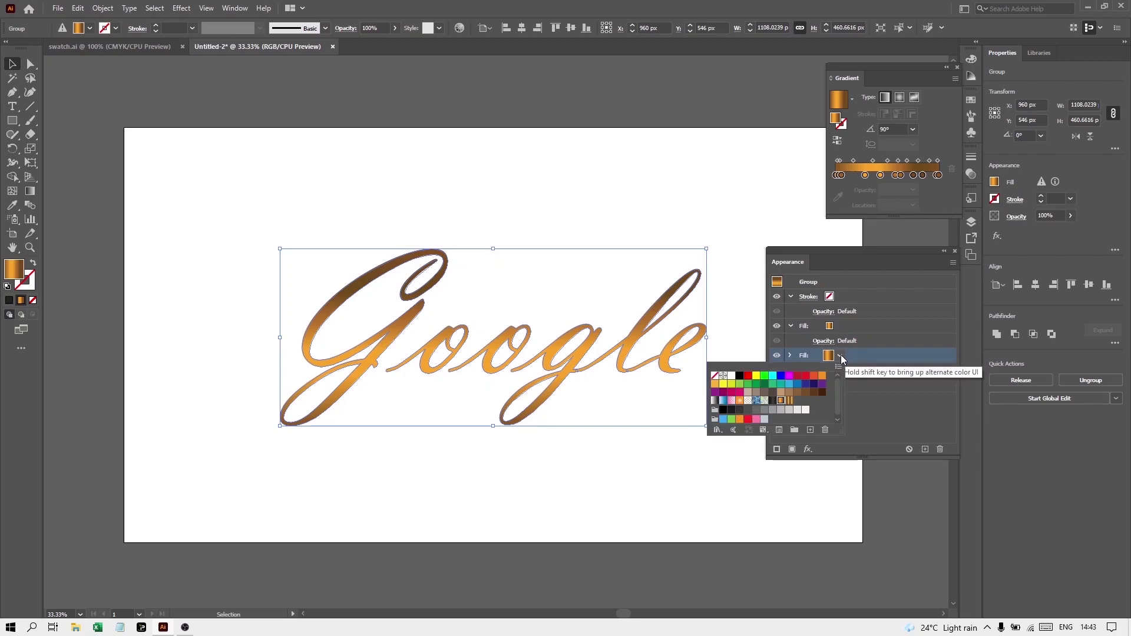
click(756, 375)
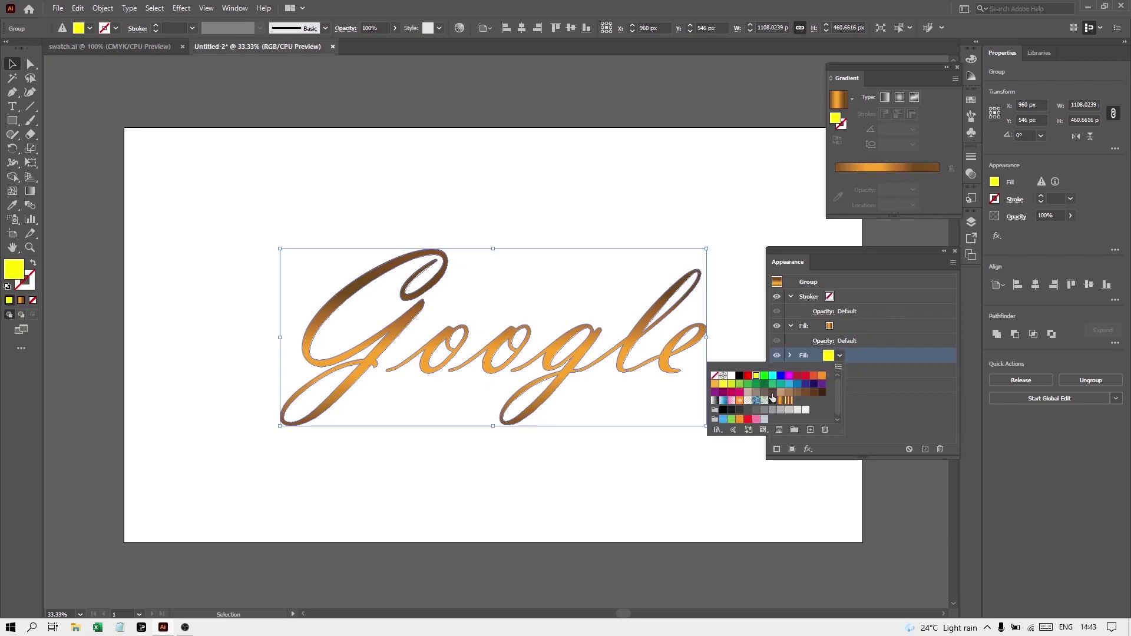
click(873, 352)
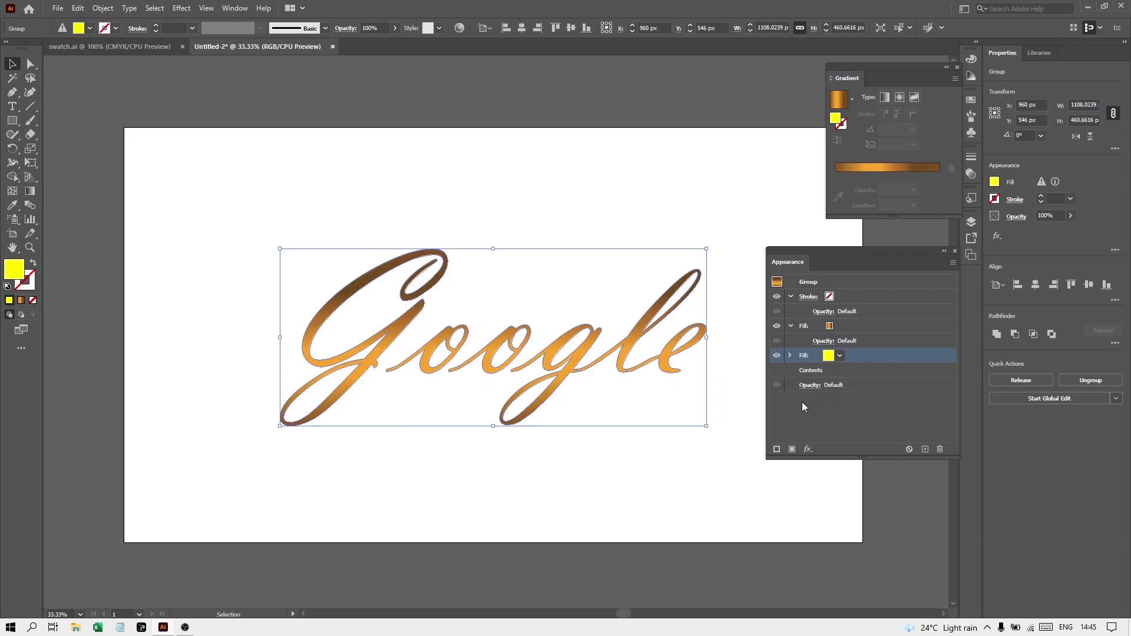
Add a Transform effect to the yellow fill moving it -1 px horizontally and vertically
click(808, 449)
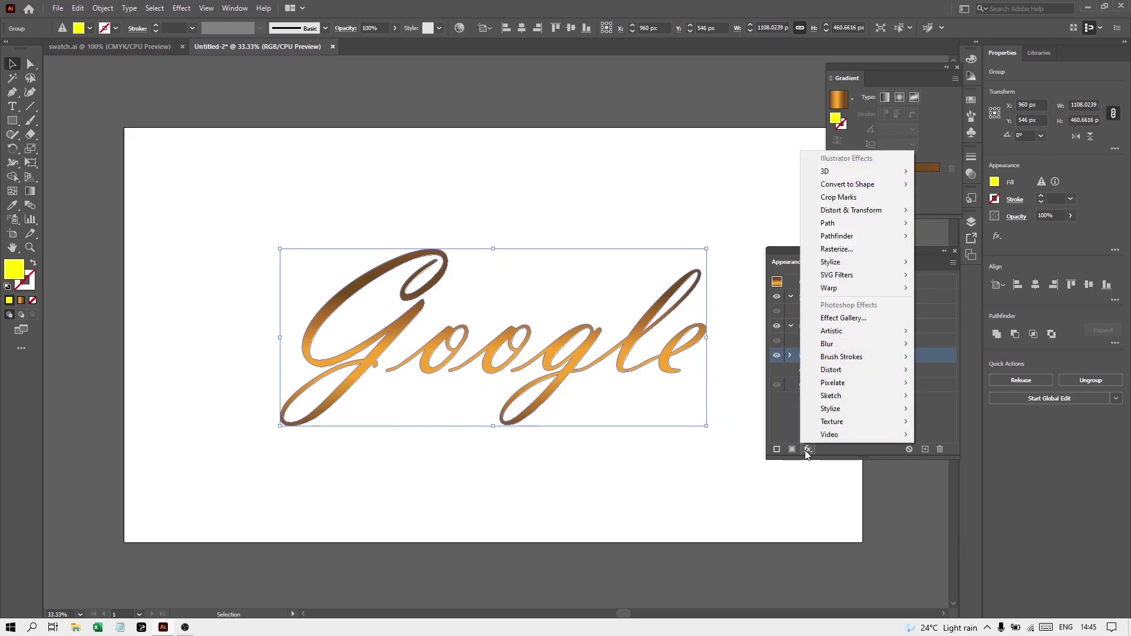
mouse_move(846, 217)
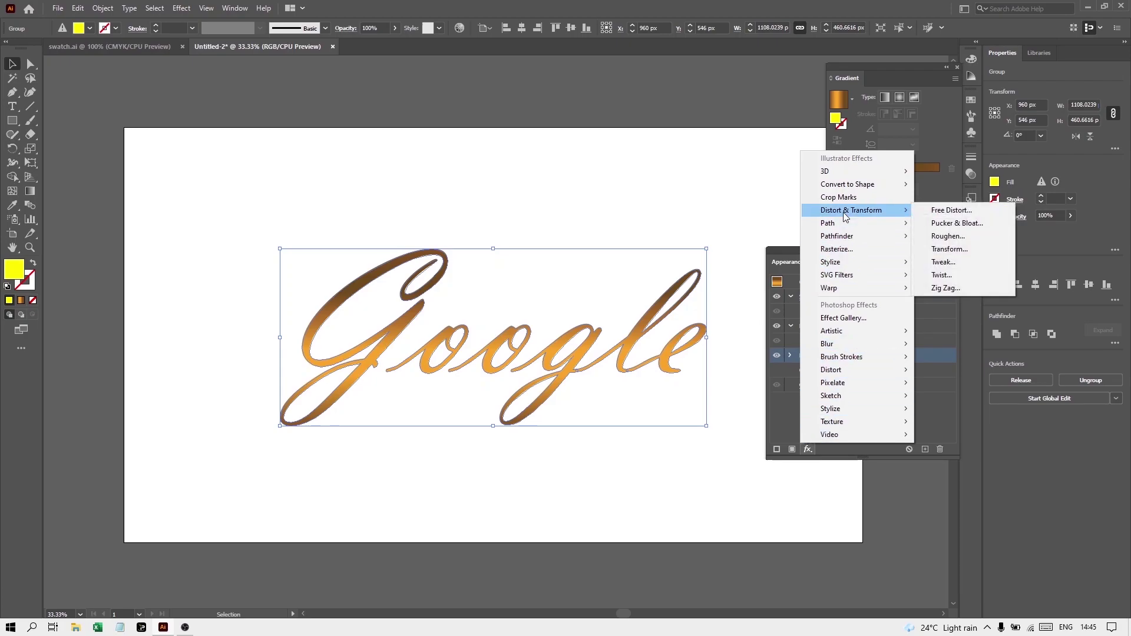
click(936, 250)
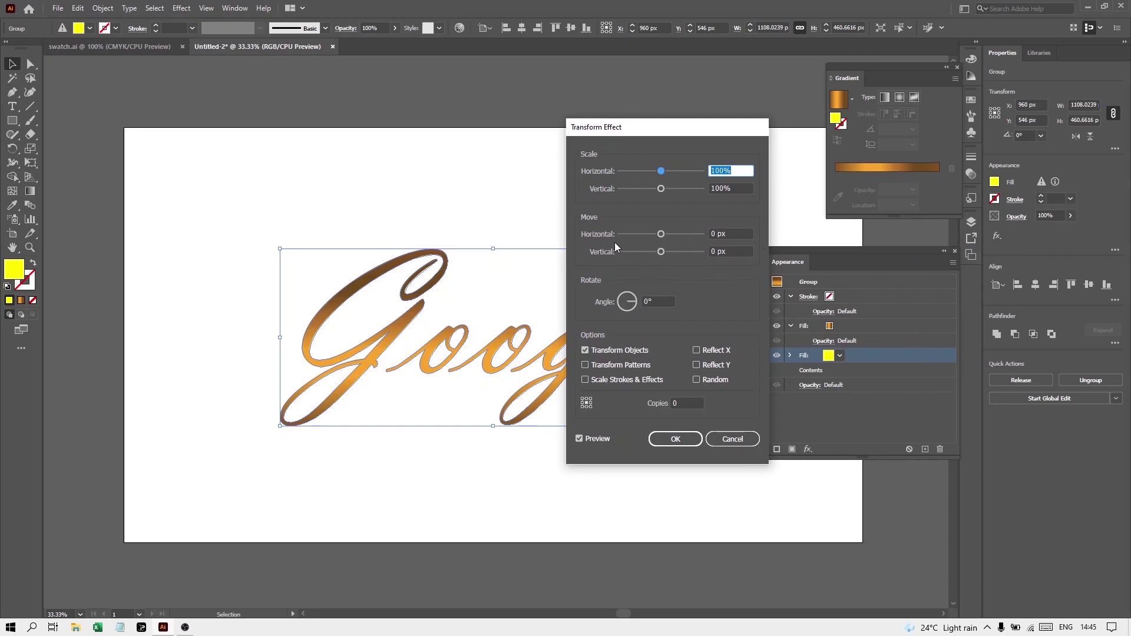
double_click(715, 234)
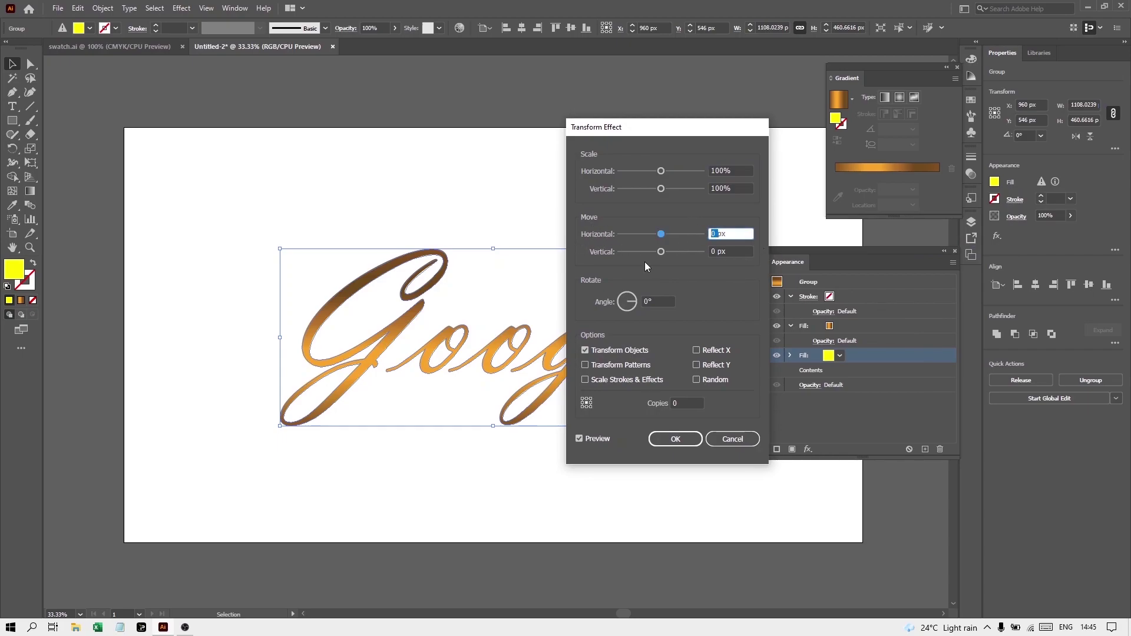
text(-1)
double_click(703, 251)
text(-1)
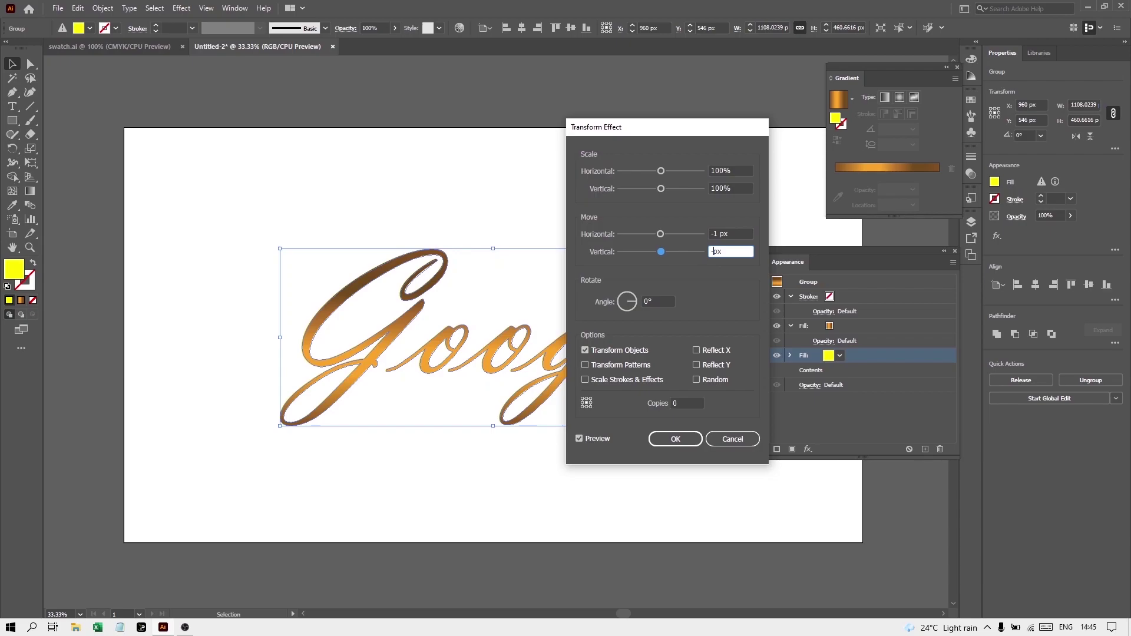
click(676, 439)
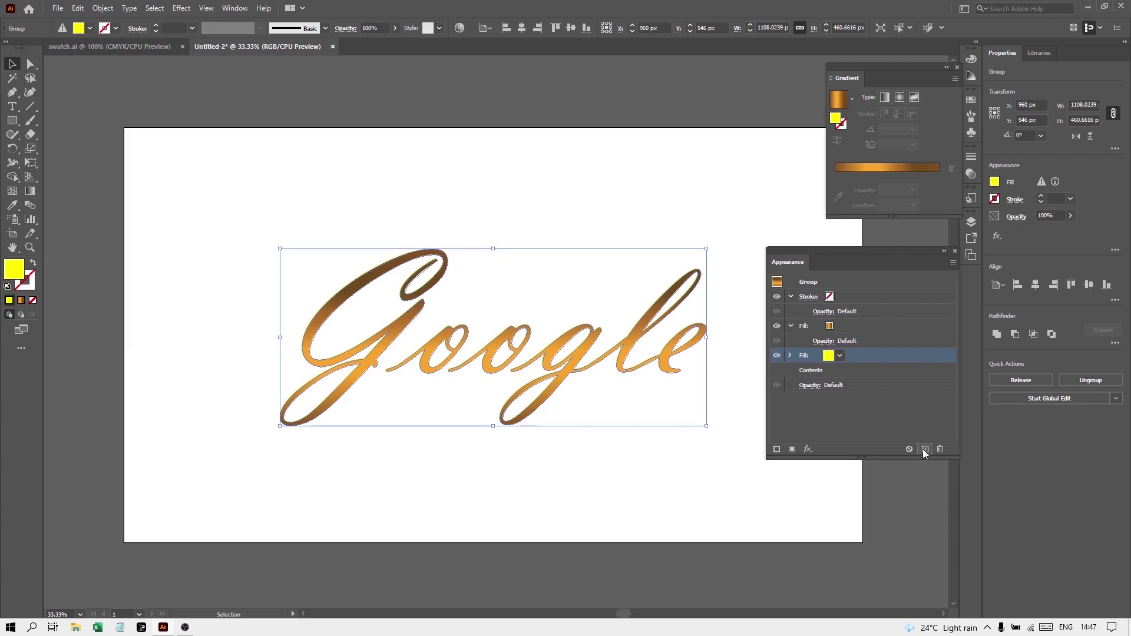
Duplicate the yellow fill and set its Transform effect to 11 copies
click(924, 449)
click(827, 371)
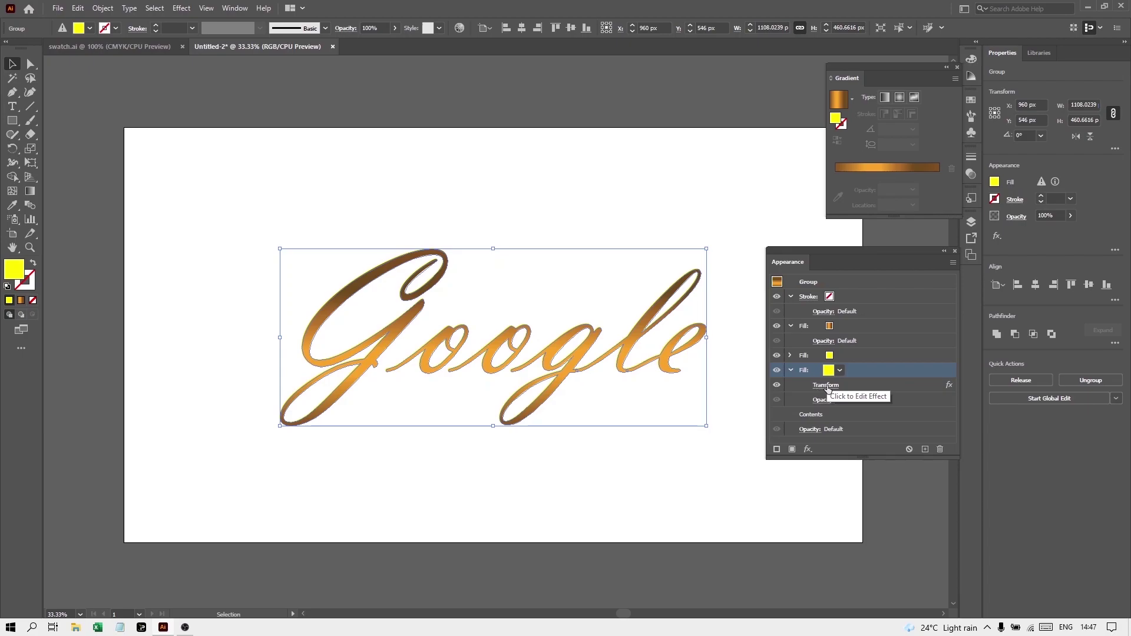
click(821, 387)
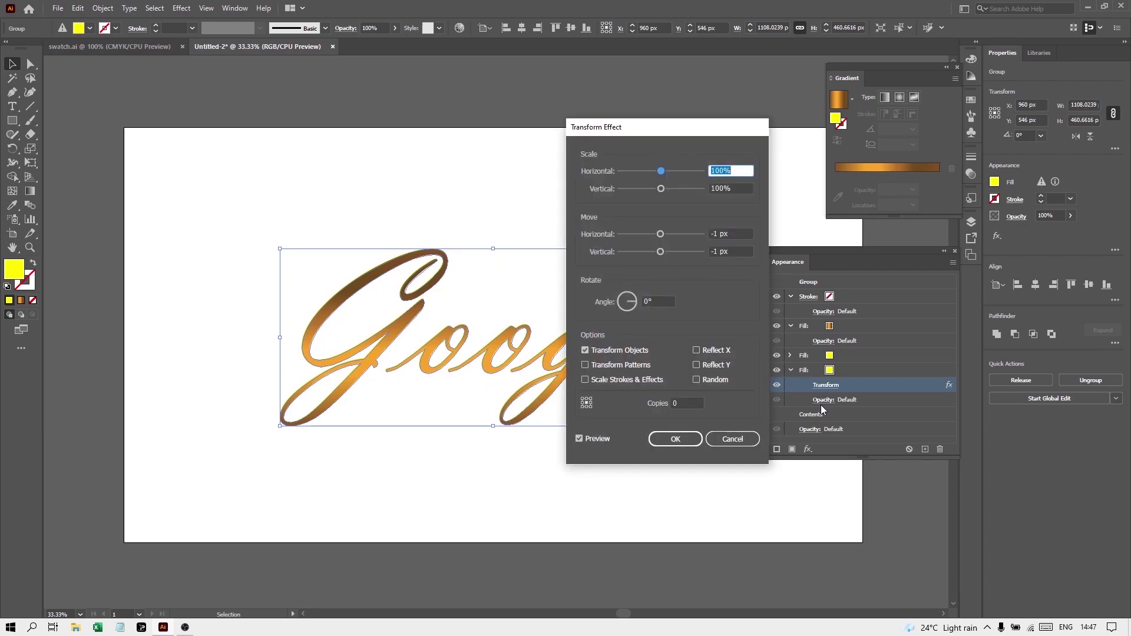
click(673, 404)
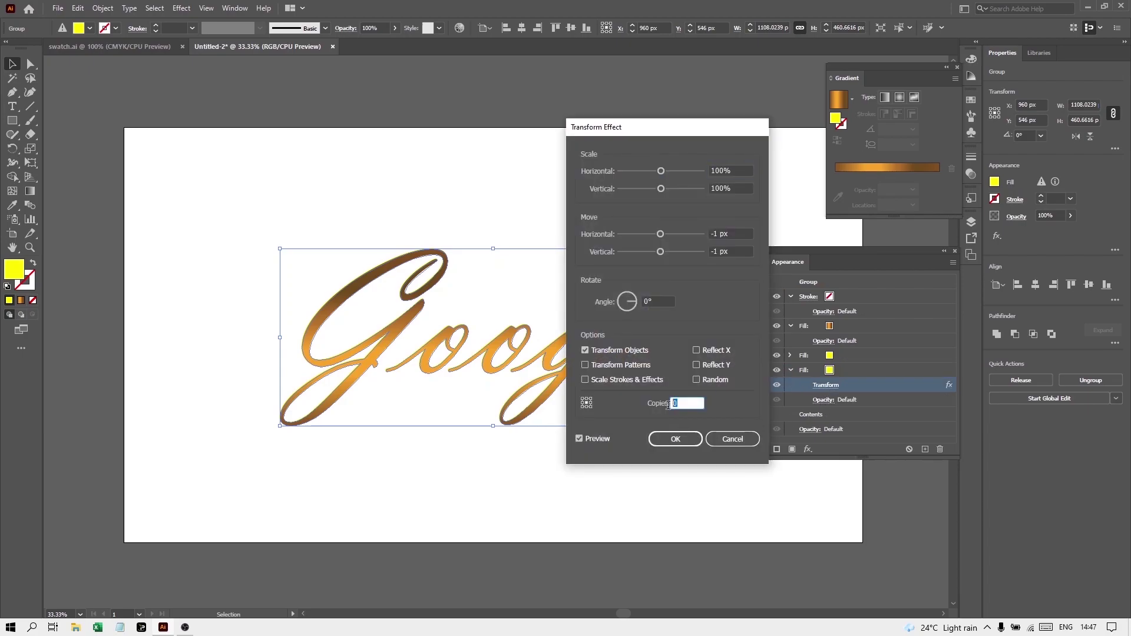
text(11)
click(663, 442)
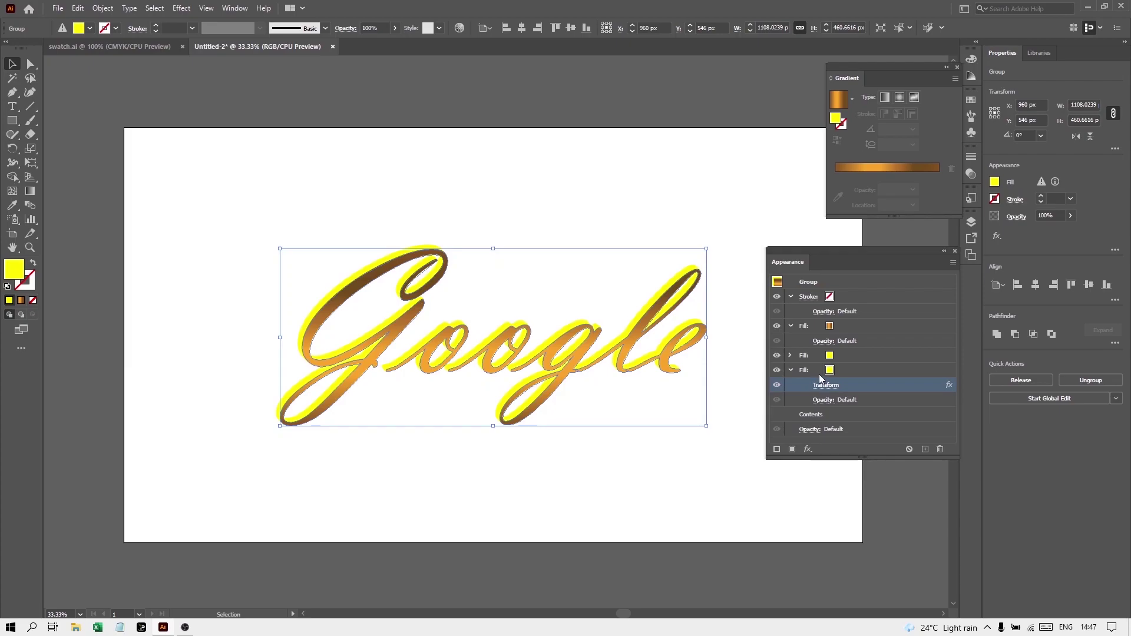
Change the lower edge fill from yellow to the striped gold gradient
click(828, 372)
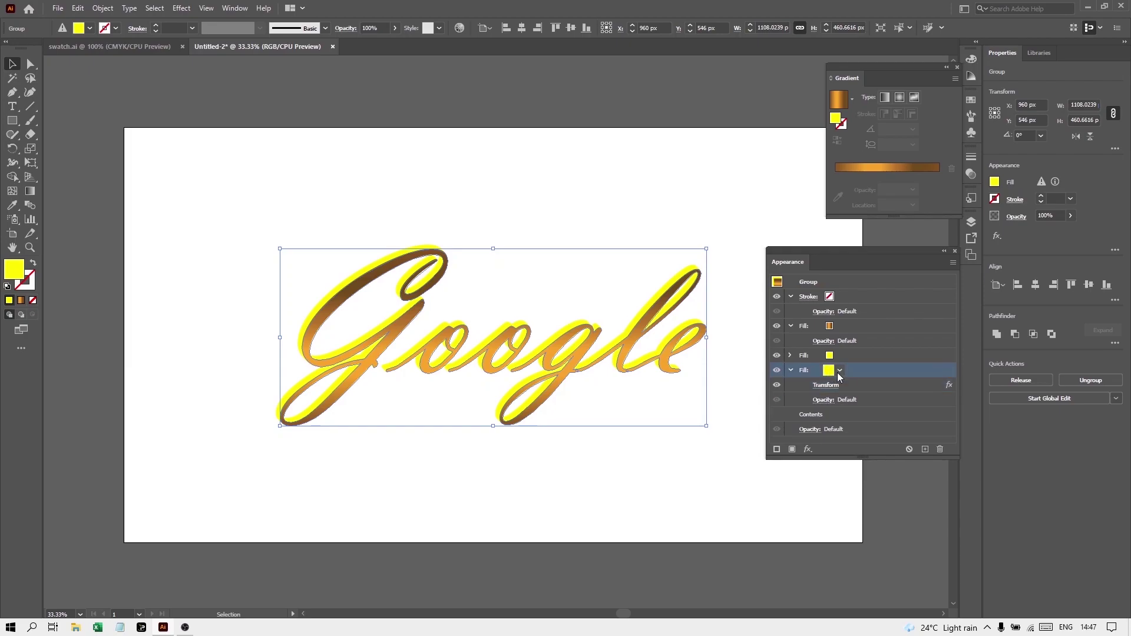
click(840, 371)
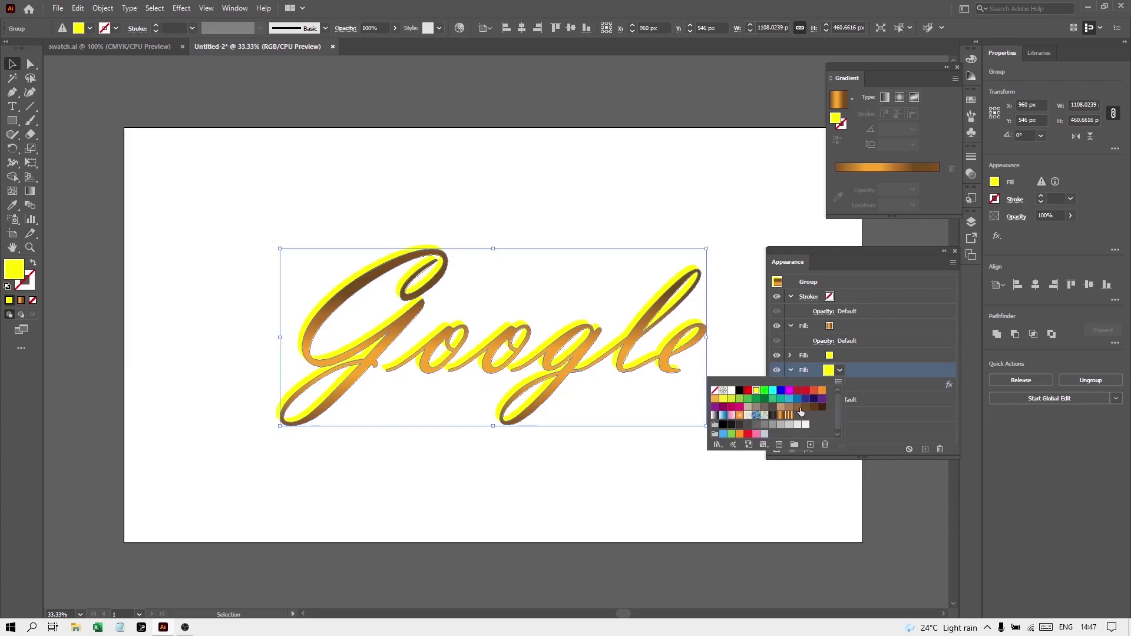
click(789, 415)
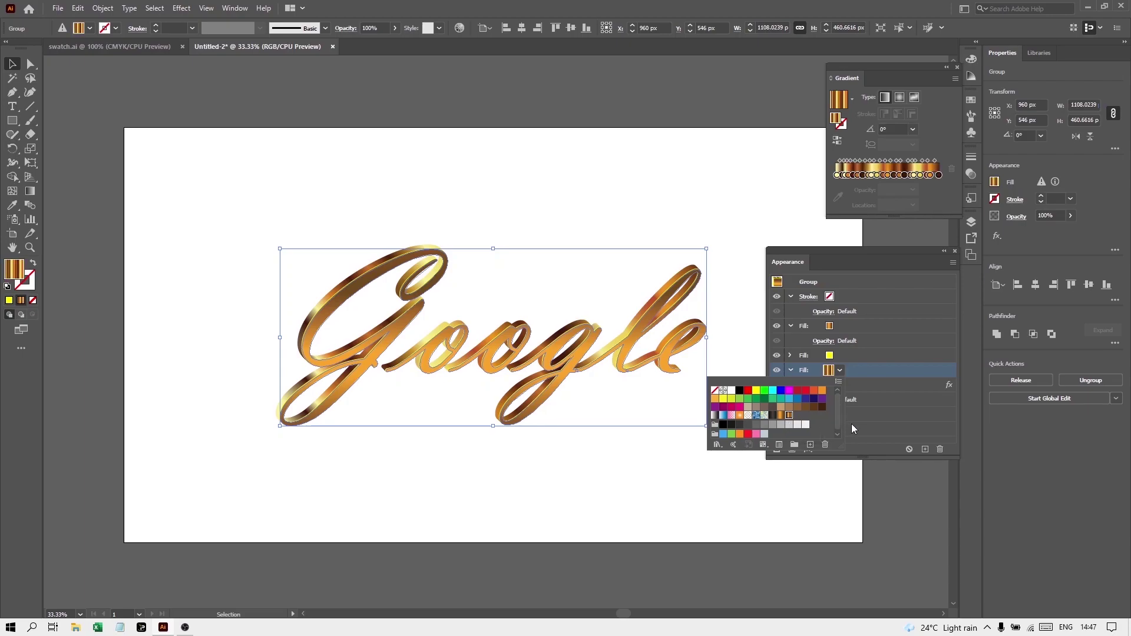
click(858, 439)
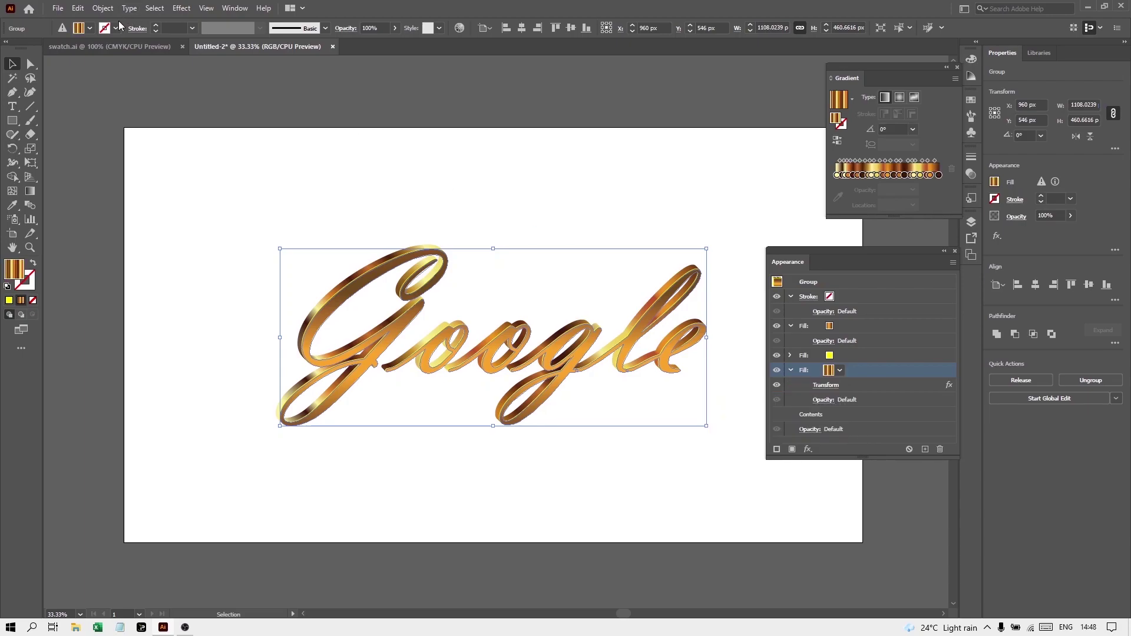
Check the gradient in swatch.ai, then duplicate the gold gradient edge fill
click(125, 46)
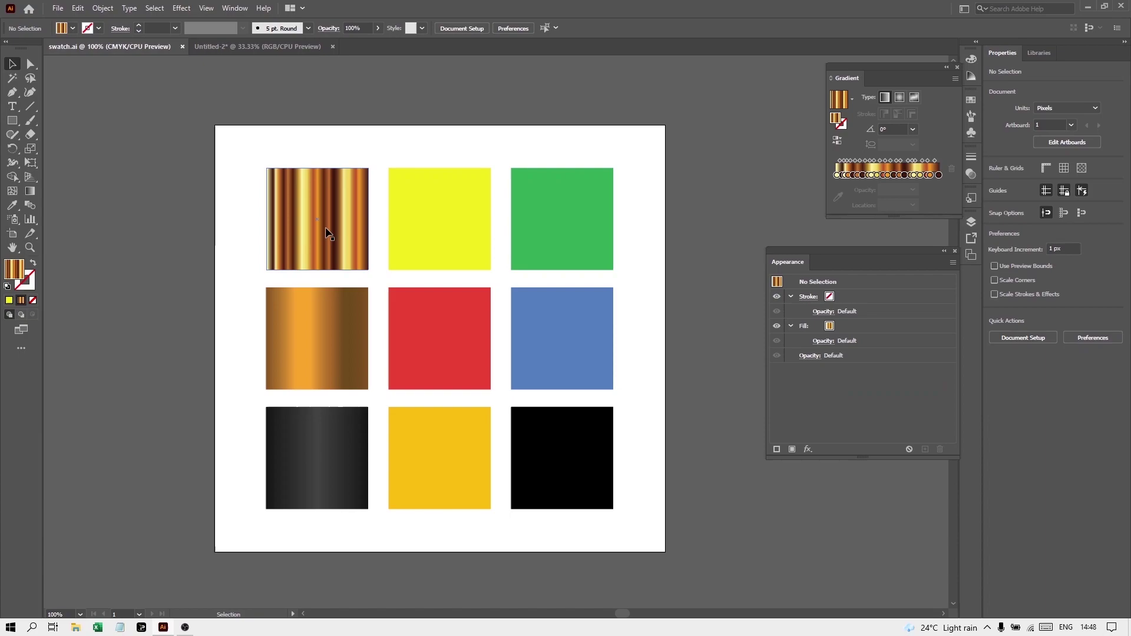
click(246, 47)
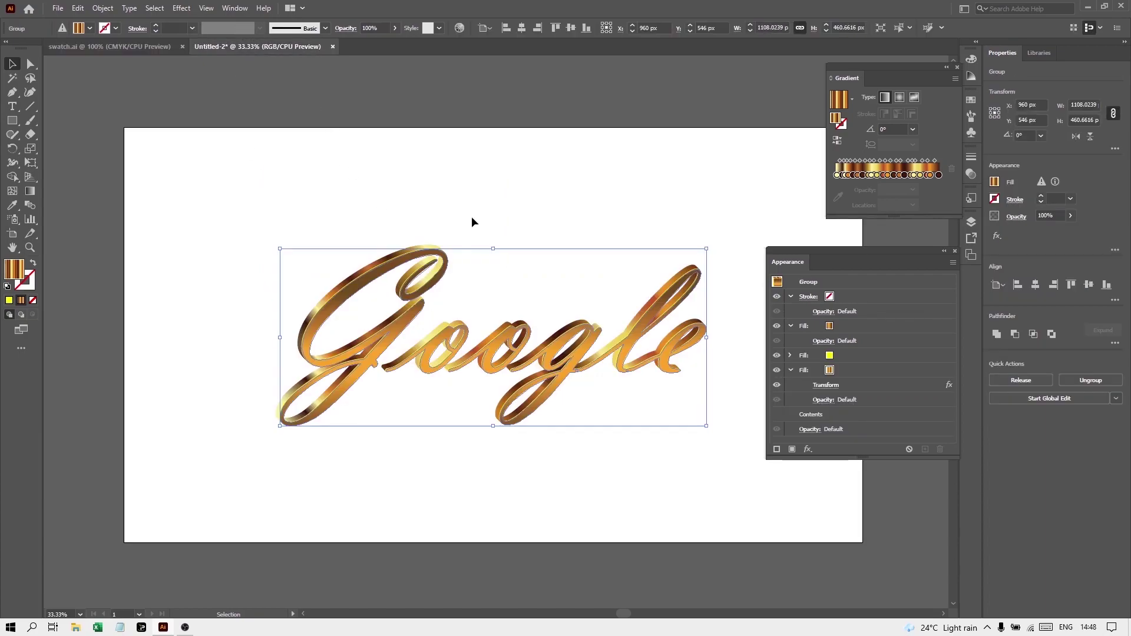
click(828, 371)
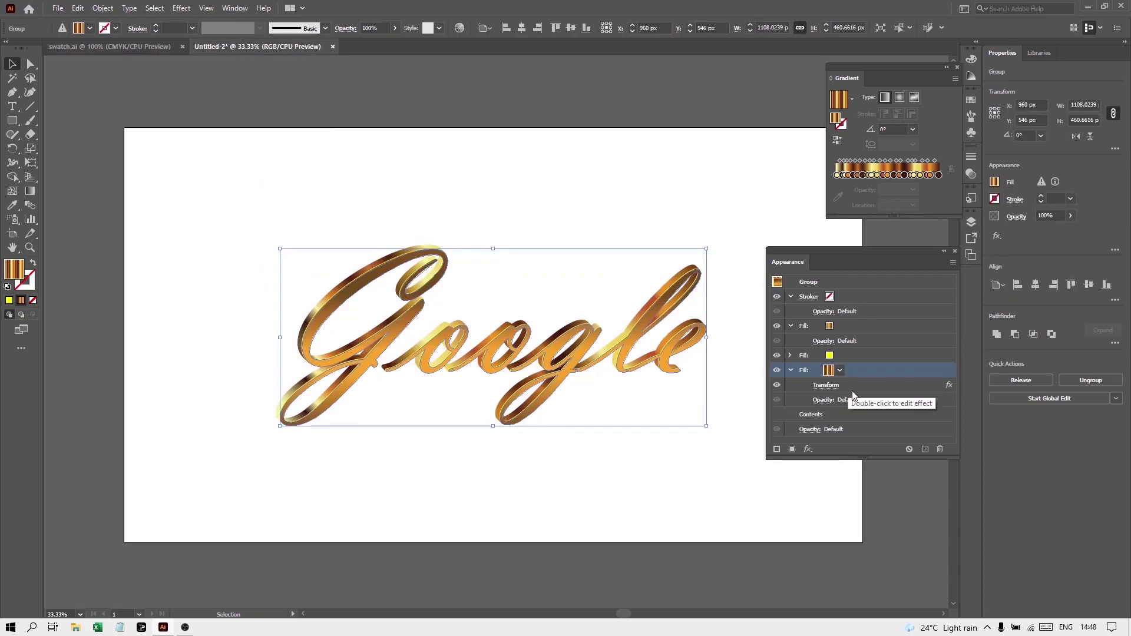
click(924, 449)
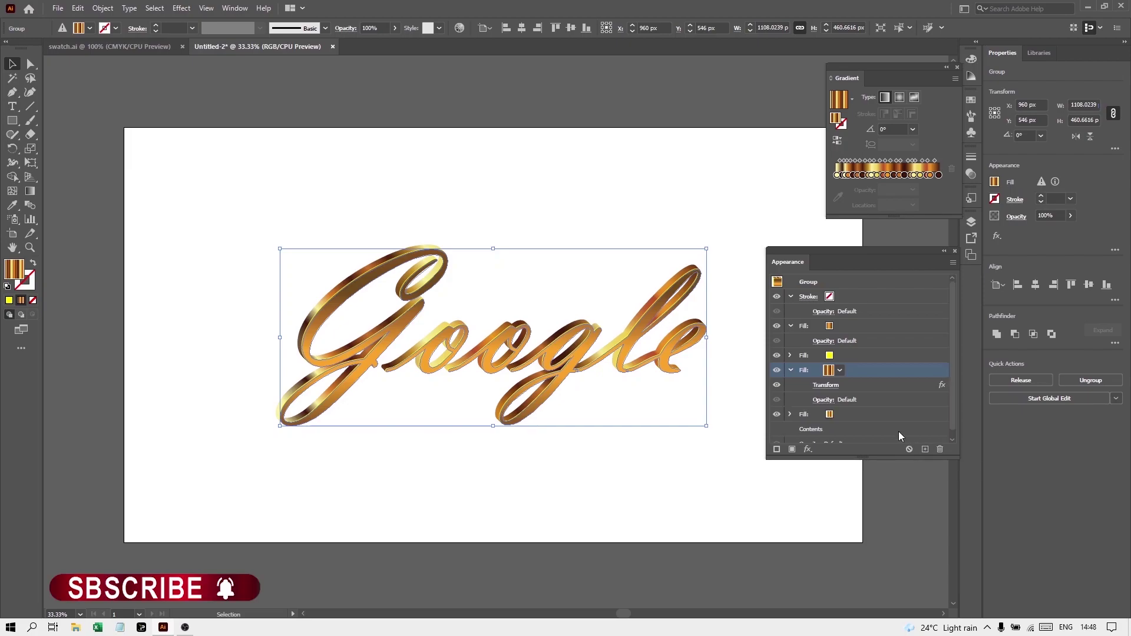
Make the duplicated fill solid black
click(829, 408)
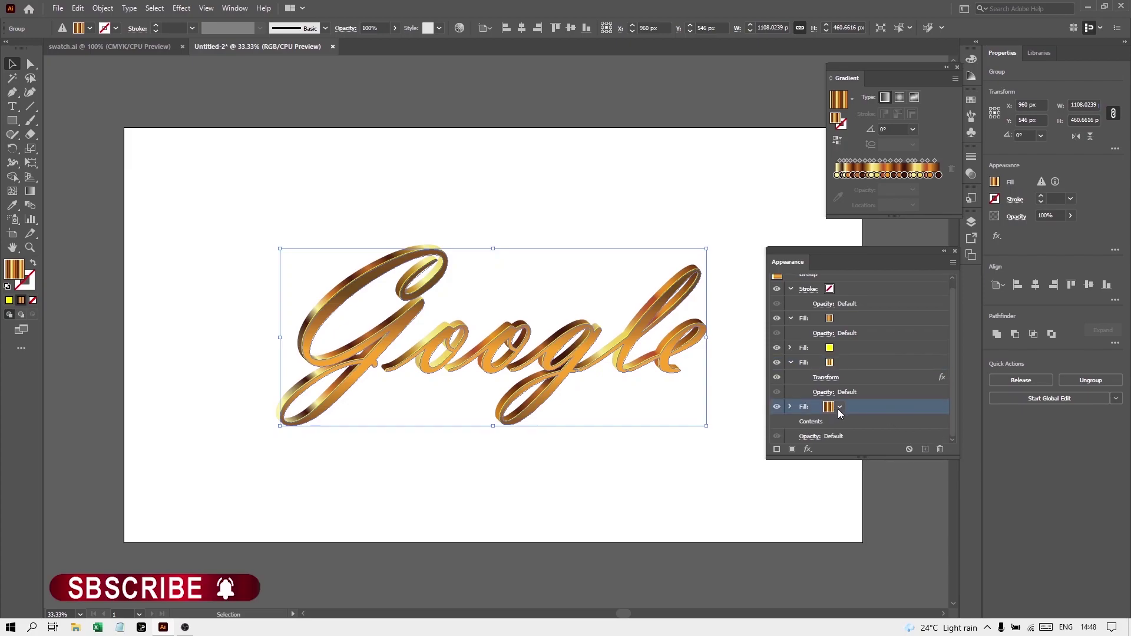
click(839, 408)
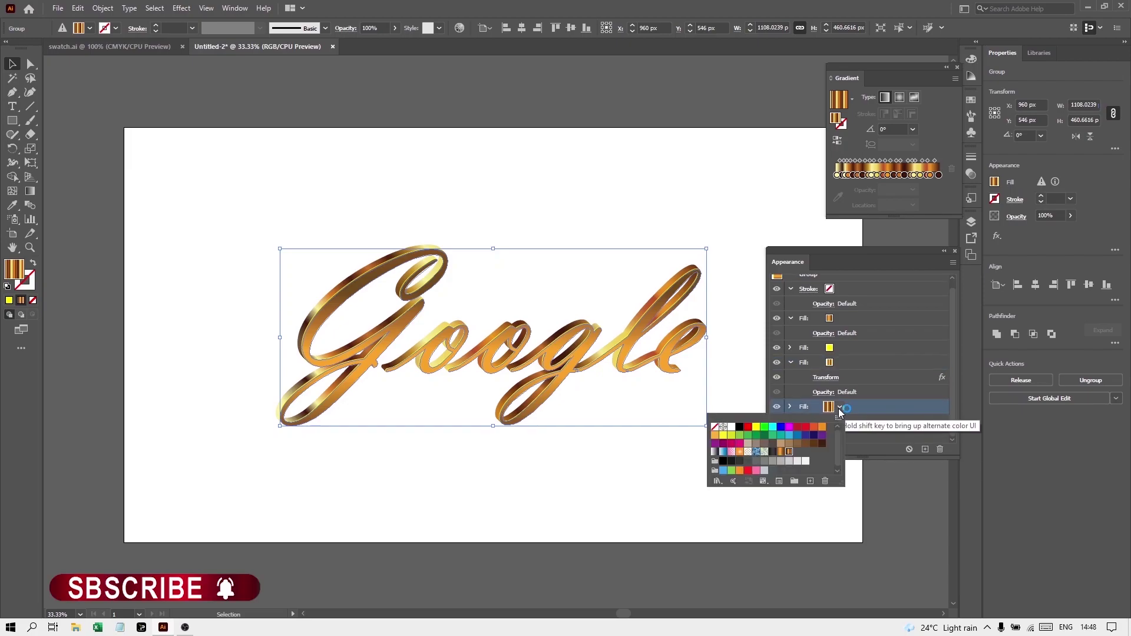
click(740, 427)
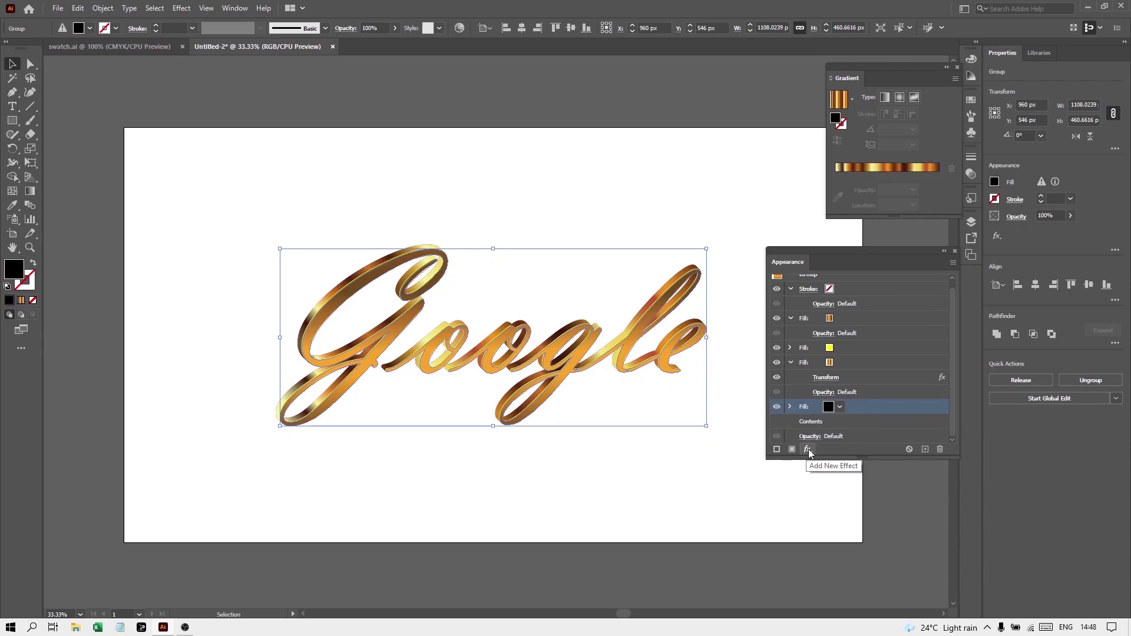
Apply Free Distort to the black fill, pulling its top corners down into a slanted shadow
click(808, 449)
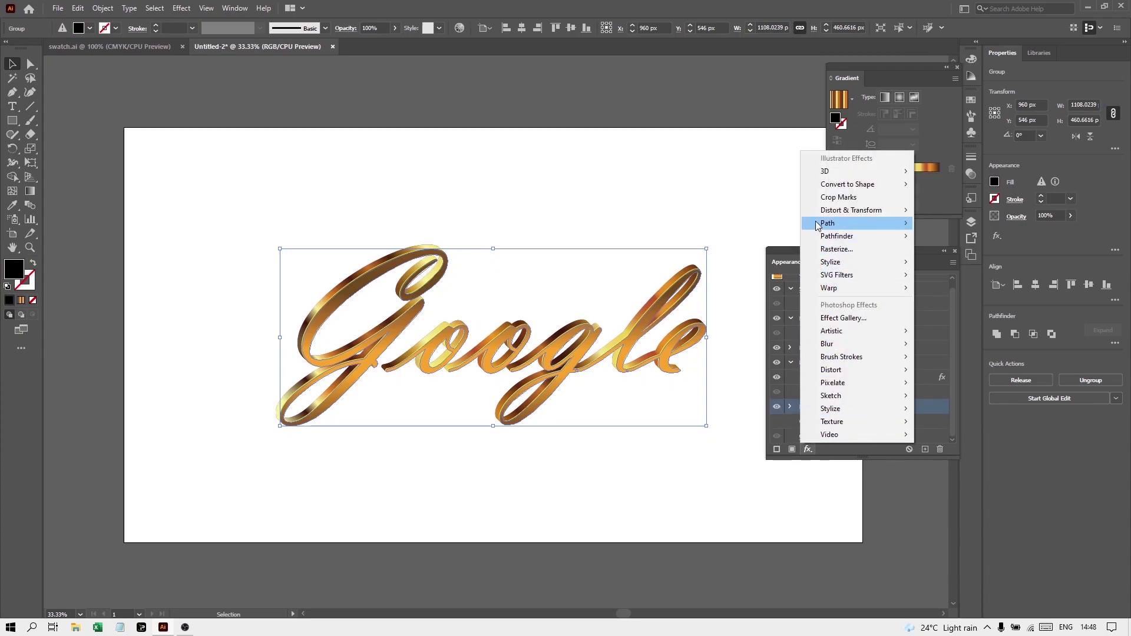
mouse_move(817, 212)
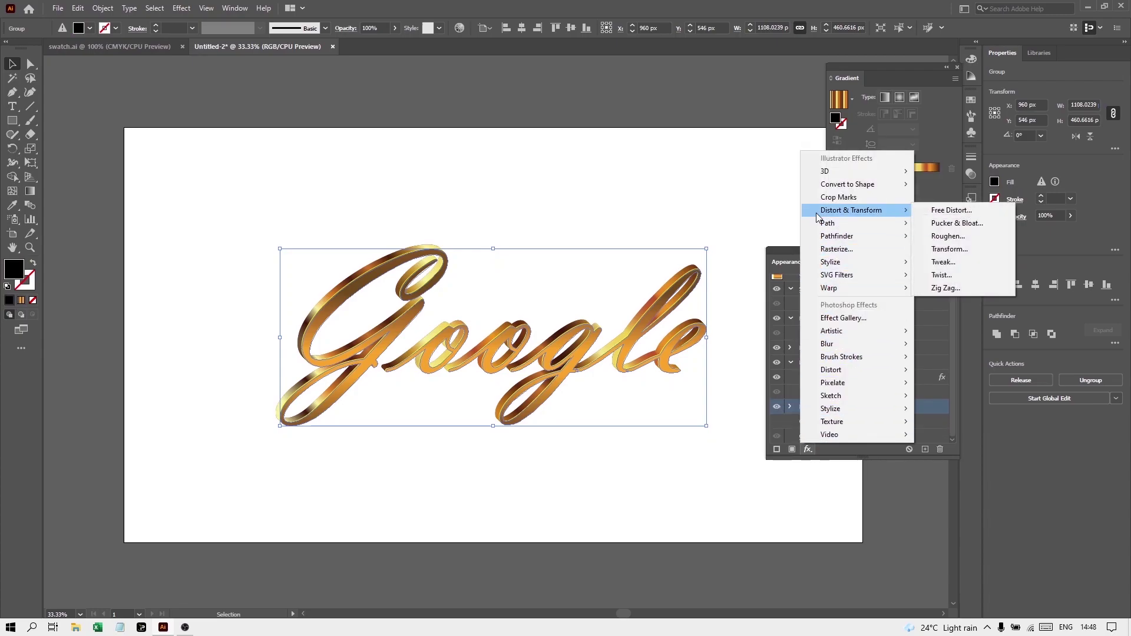
click(935, 212)
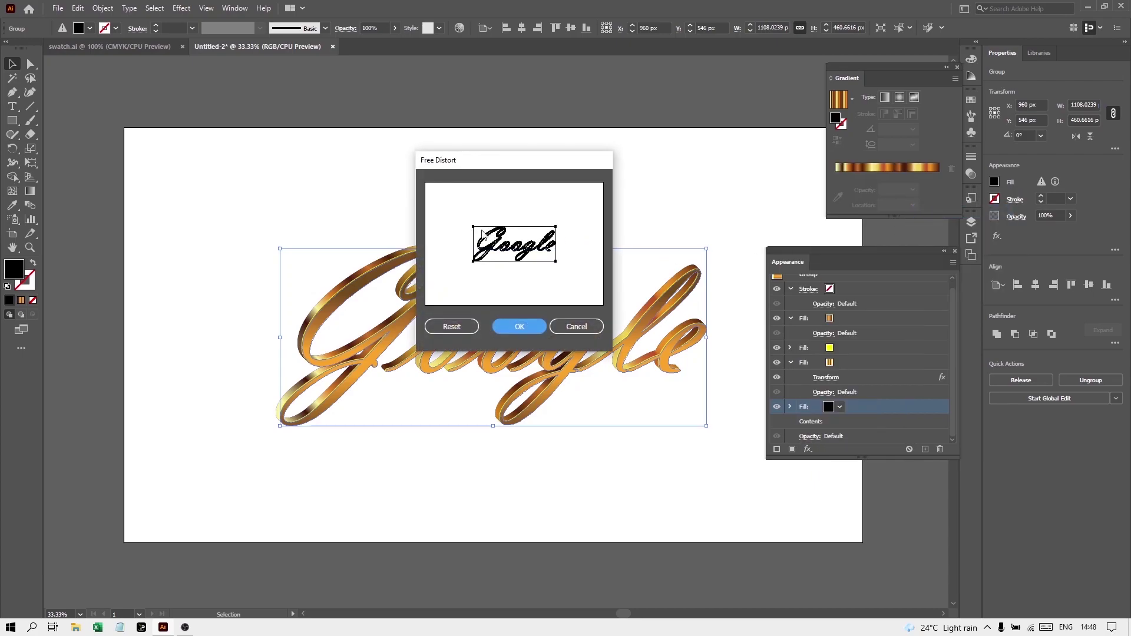
drag(473, 227, 484, 236)
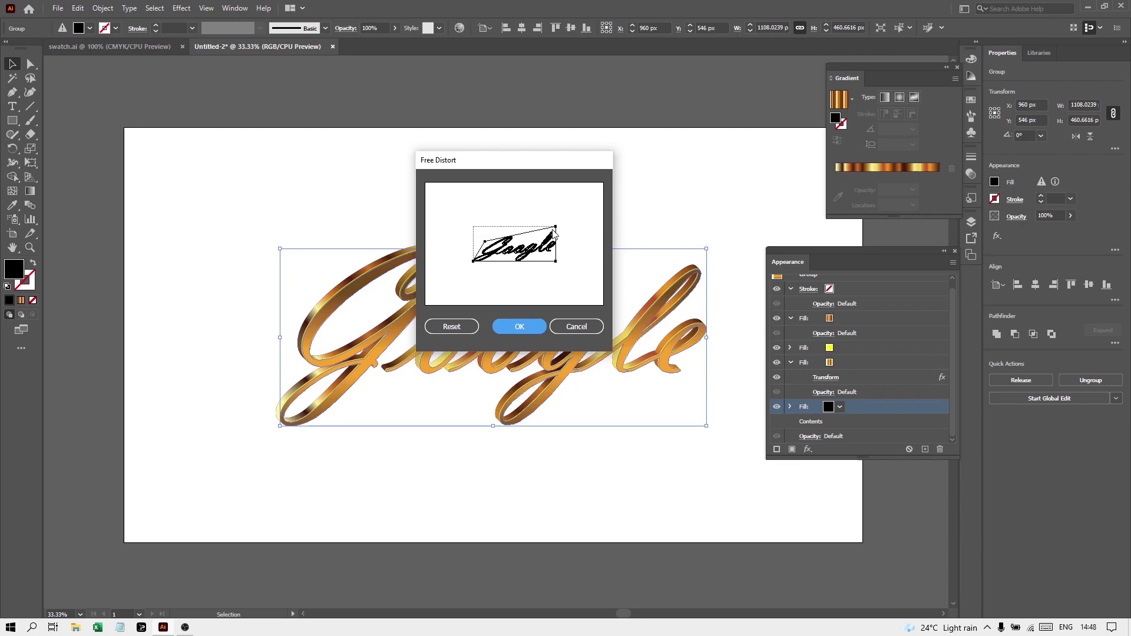
drag(557, 229, 488, 245)
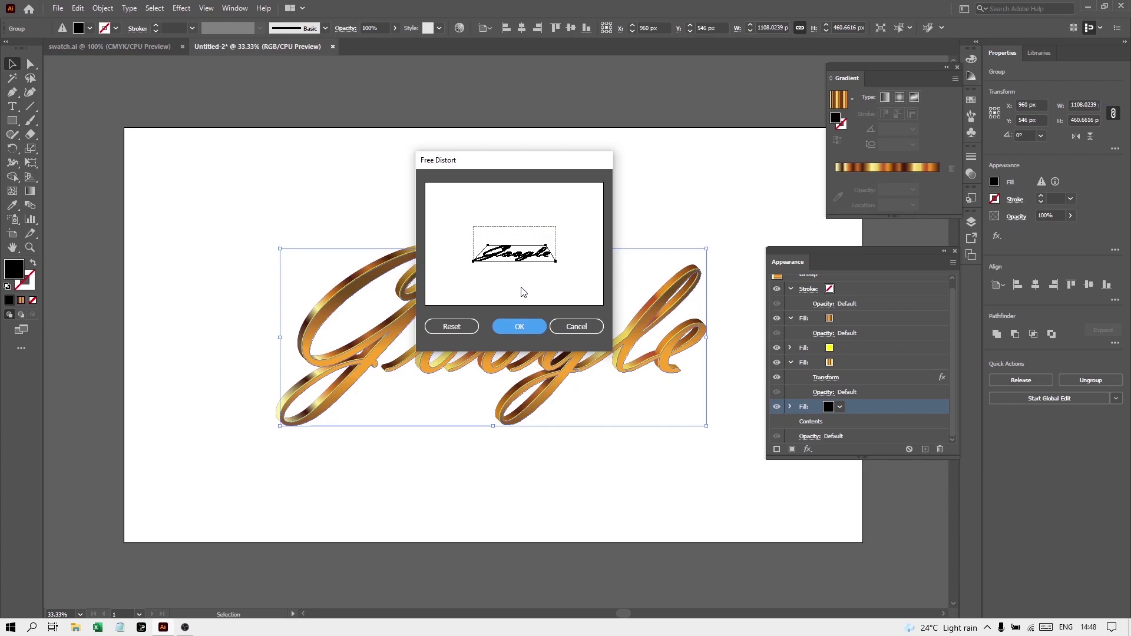
Confirm the distortion and add a 7.19 px Gaussian Blur to the black shadow fill
click(528, 331)
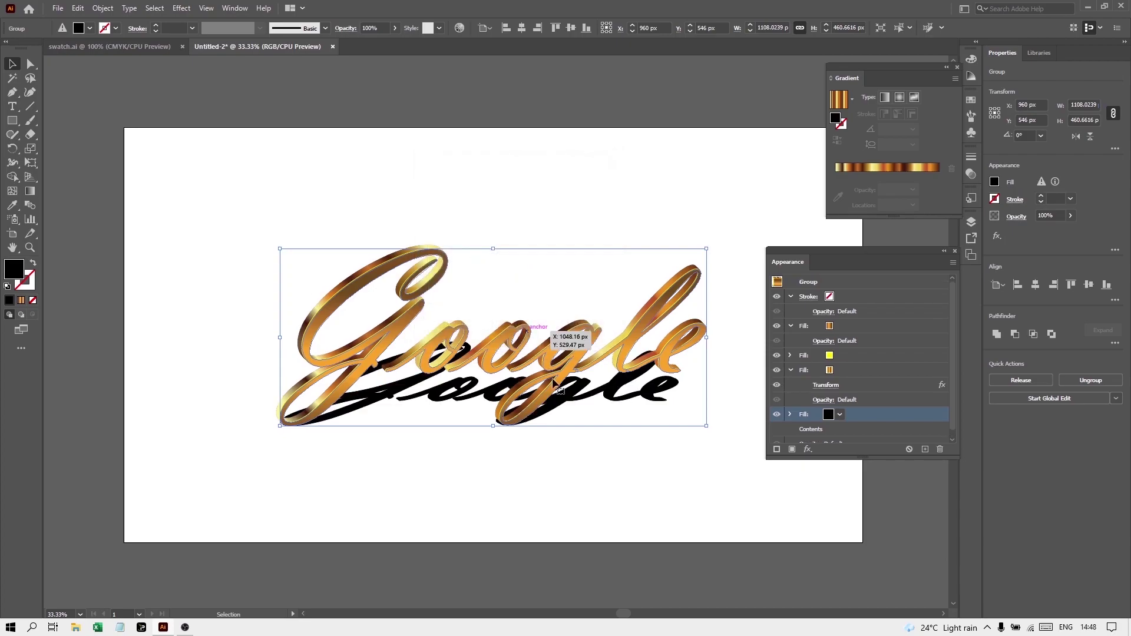
click(809, 506)
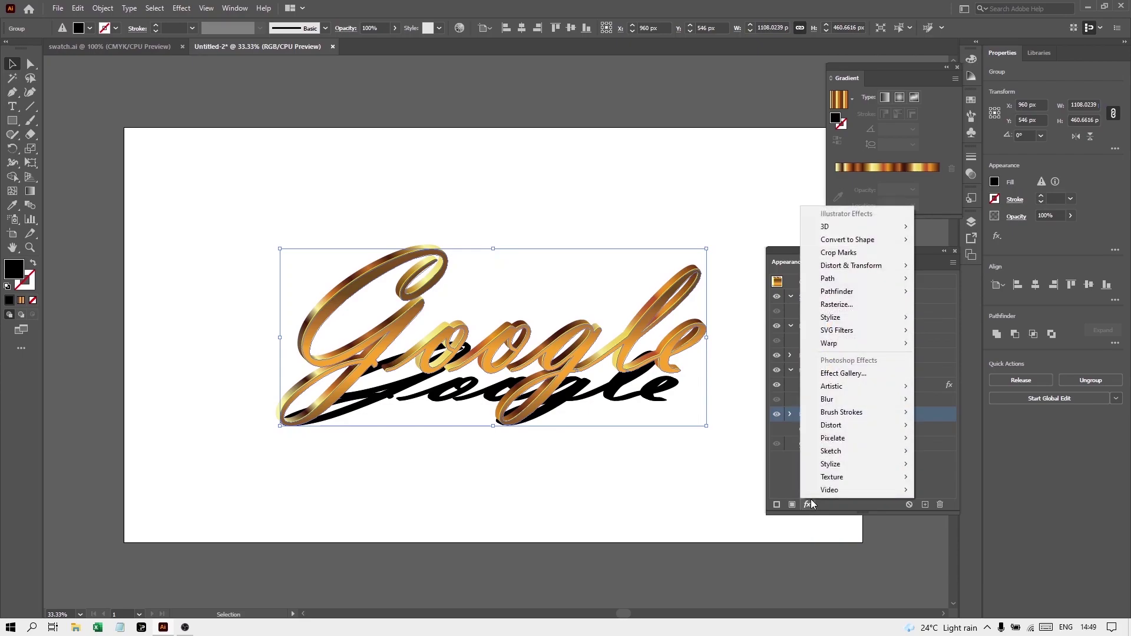
mouse_move(841, 399)
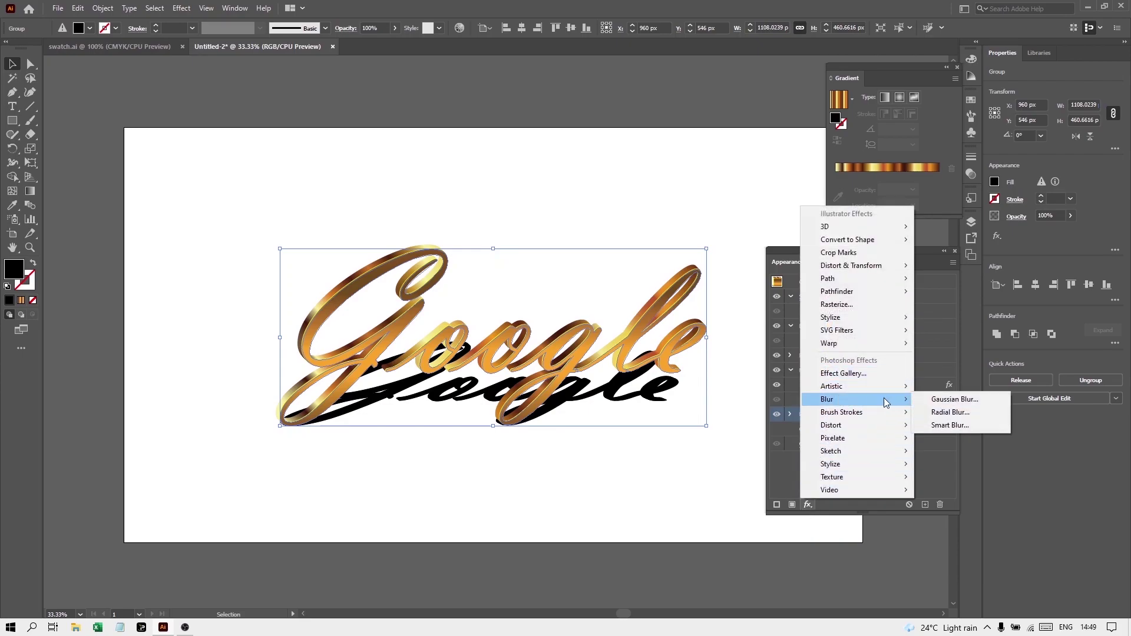
click(940, 400)
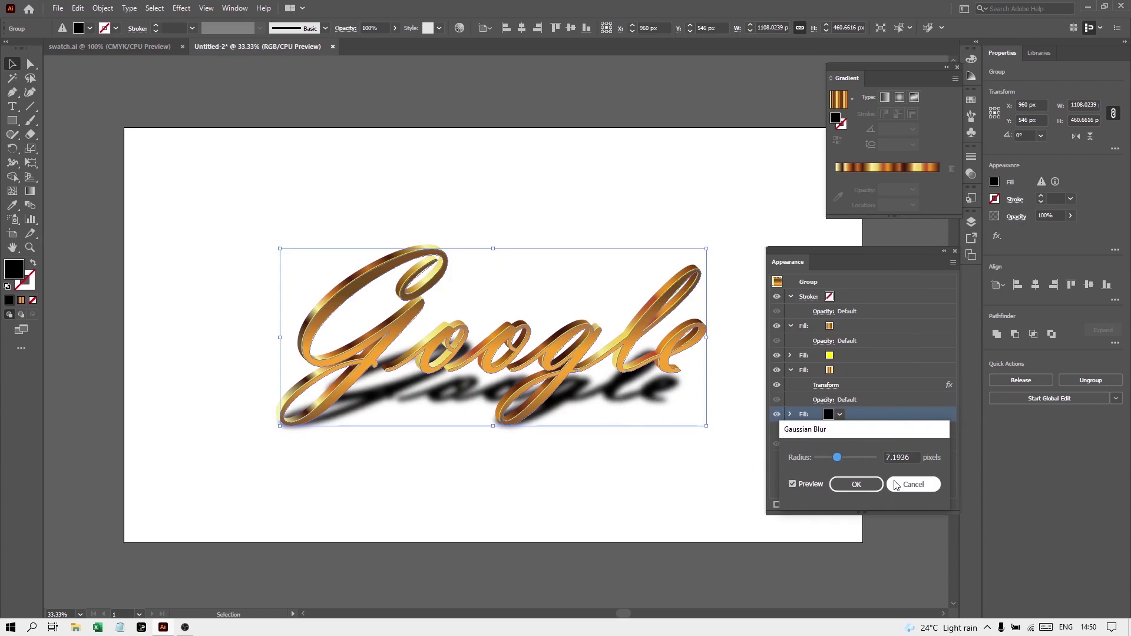
click(856, 485)
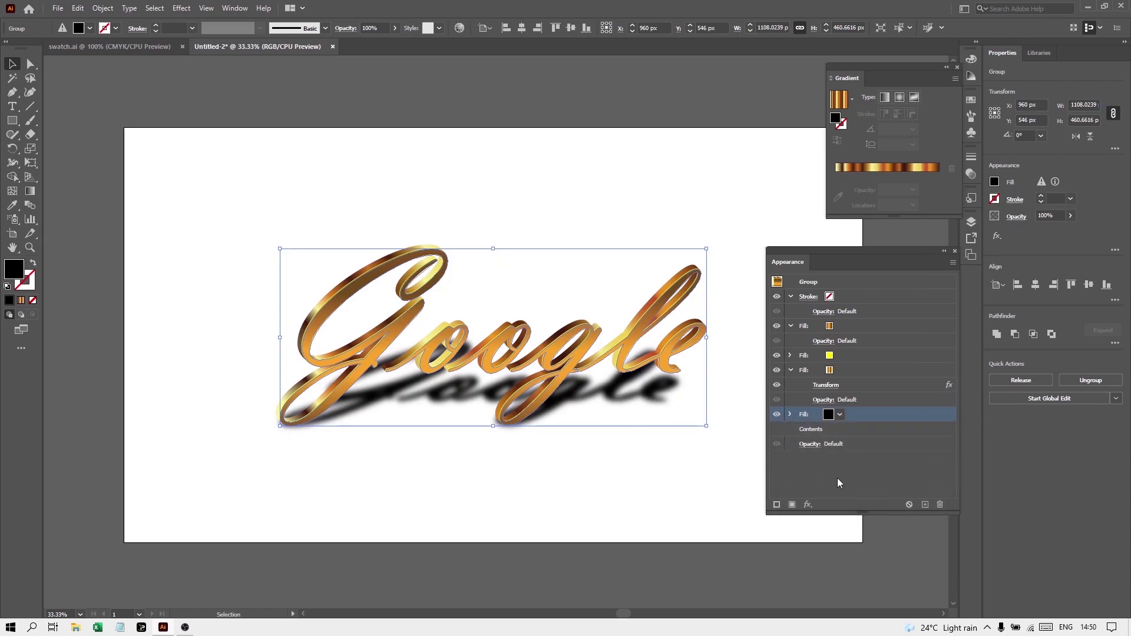
click(803, 431)
click(791, 414)
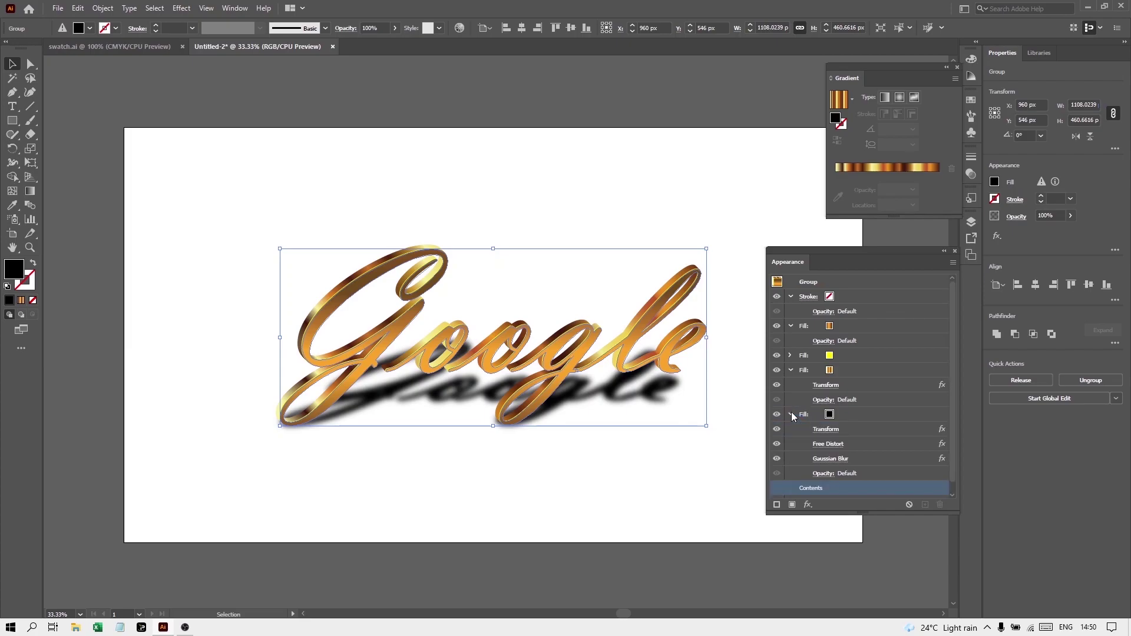
Set the shadow fill to Multiply blending at 82% opacity, then deselect the lettering
click(824, 474)
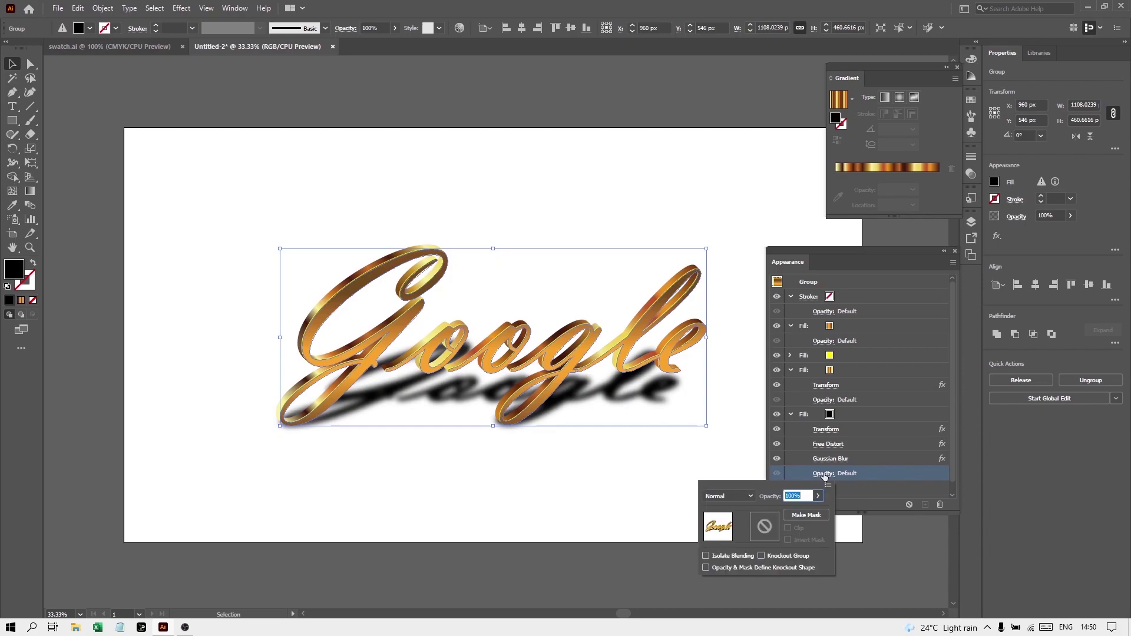
click(752, 496)
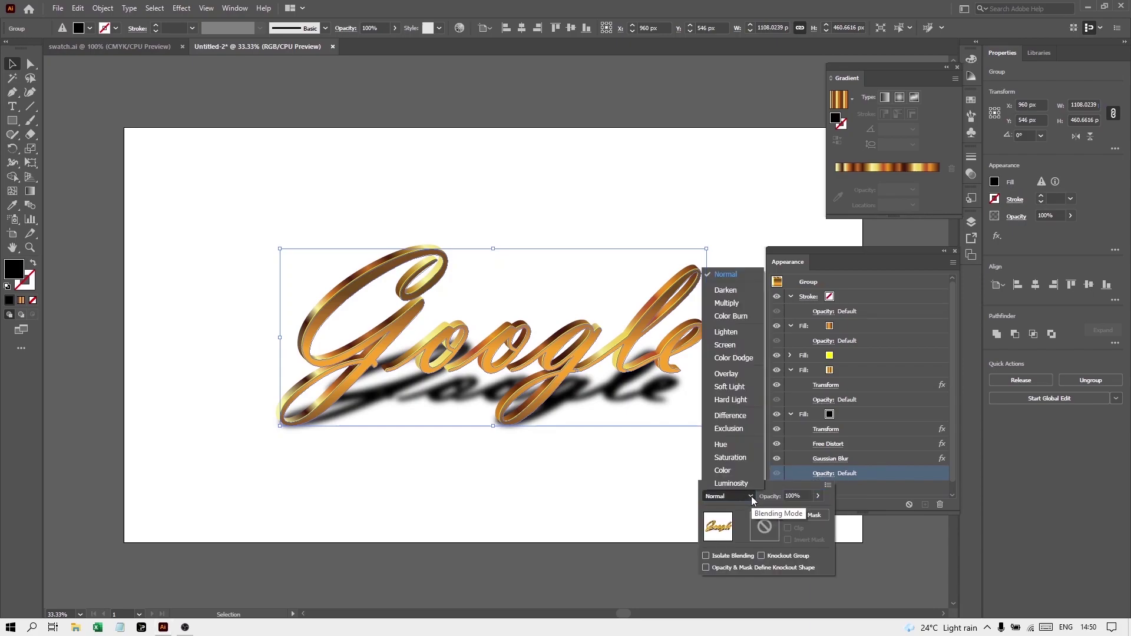
click(735, 304)
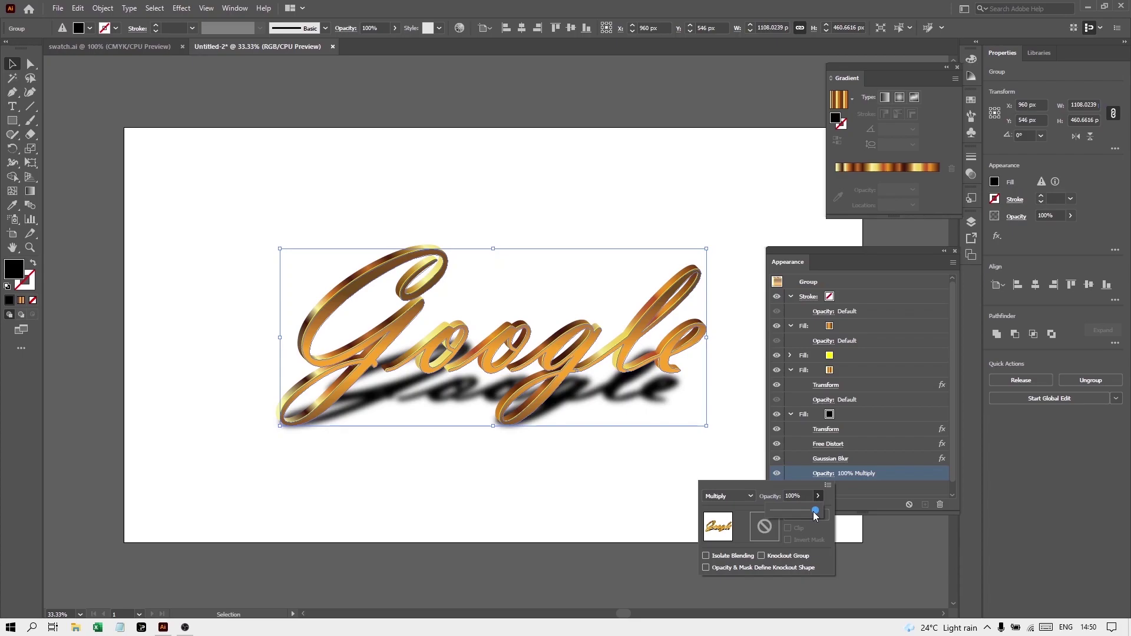
drag(808, 514, 805, 515)
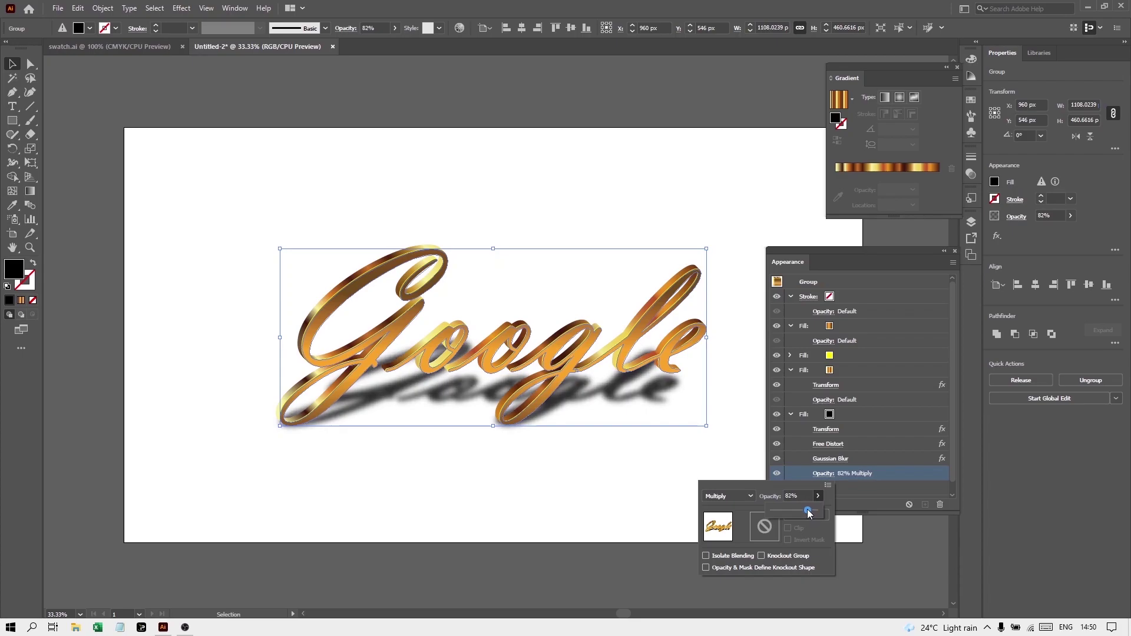
click(208, 397)
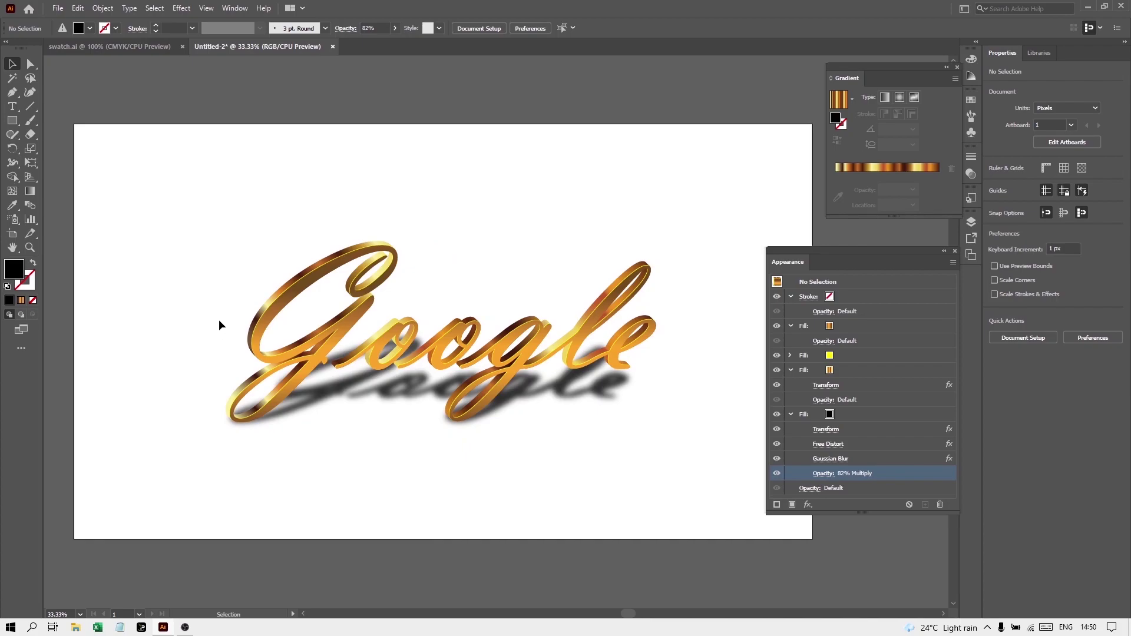
Draw a rectangle covering the whole artboard and fill it with a dark gradient
click(12, 124)
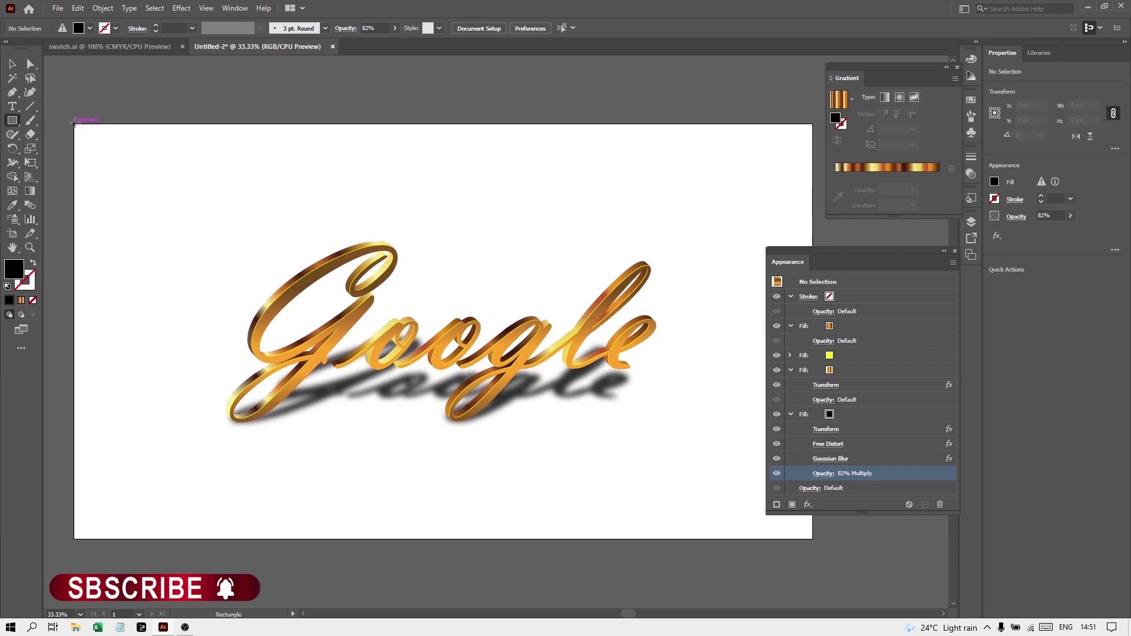
drag(74, 123, 812, 536)
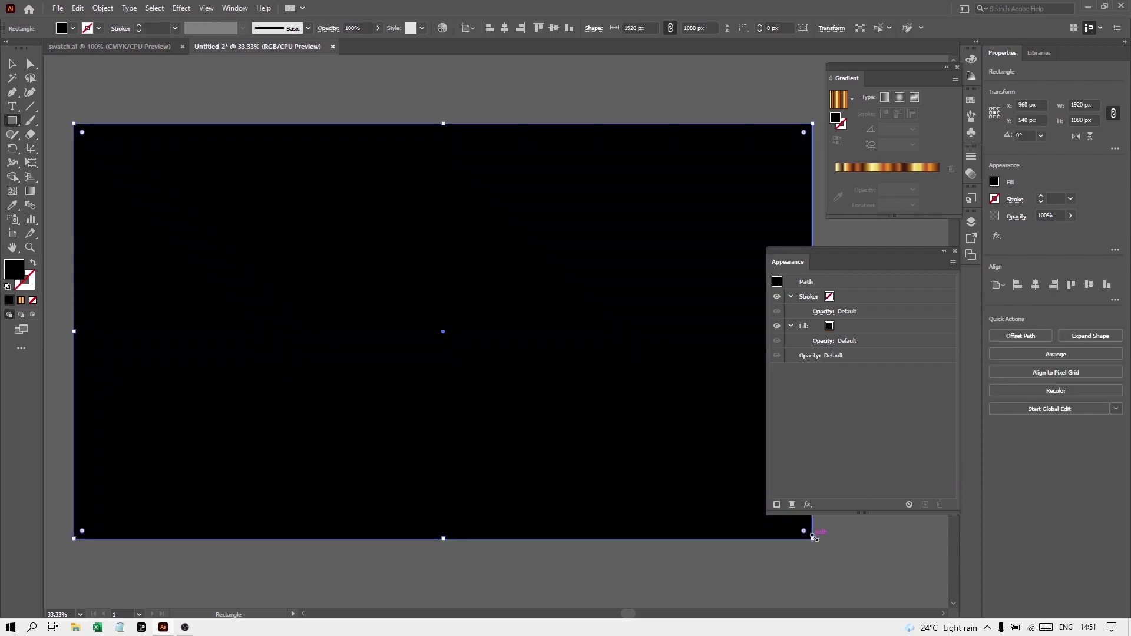
click(831, 330)
click(830, 327)
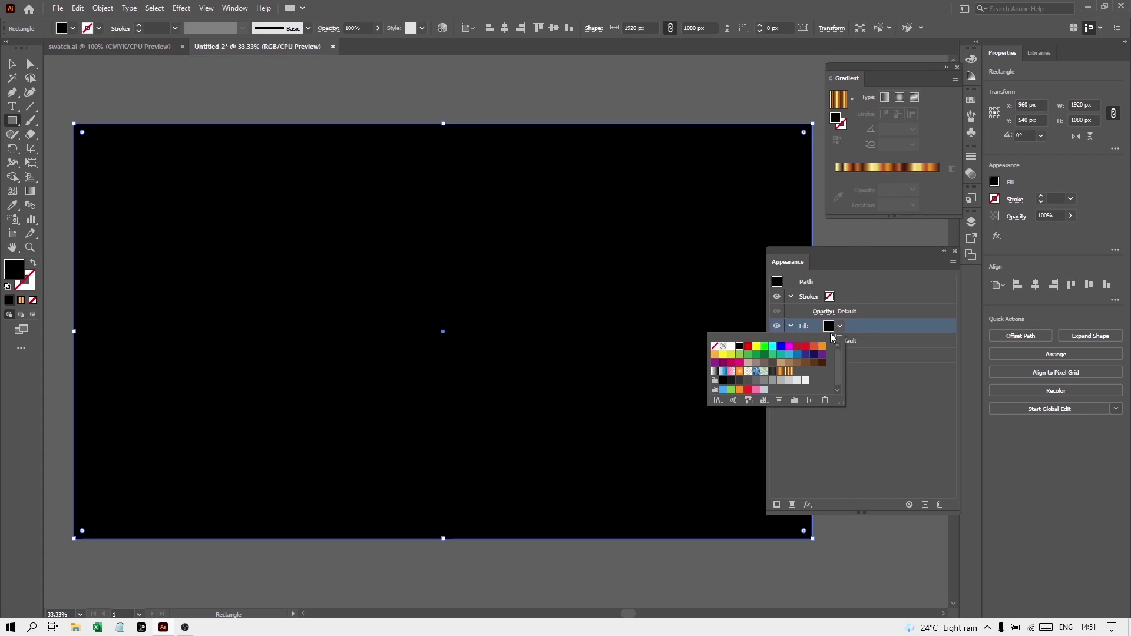
click(773, 376)
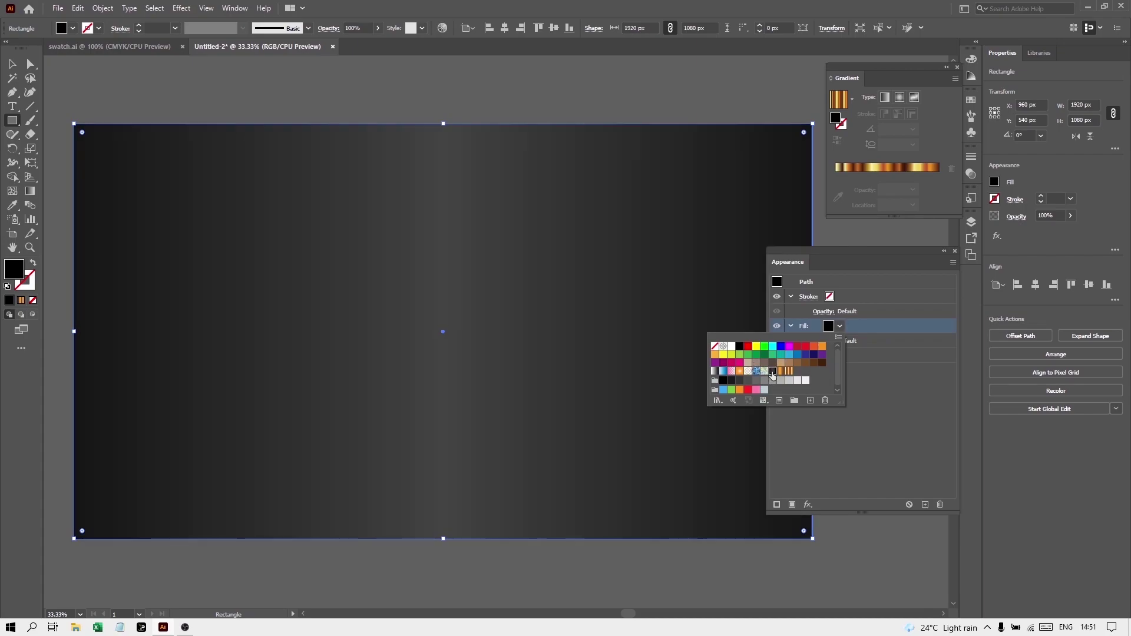
Set the background rectangle's gradient angle to 90°
click(129, 42)
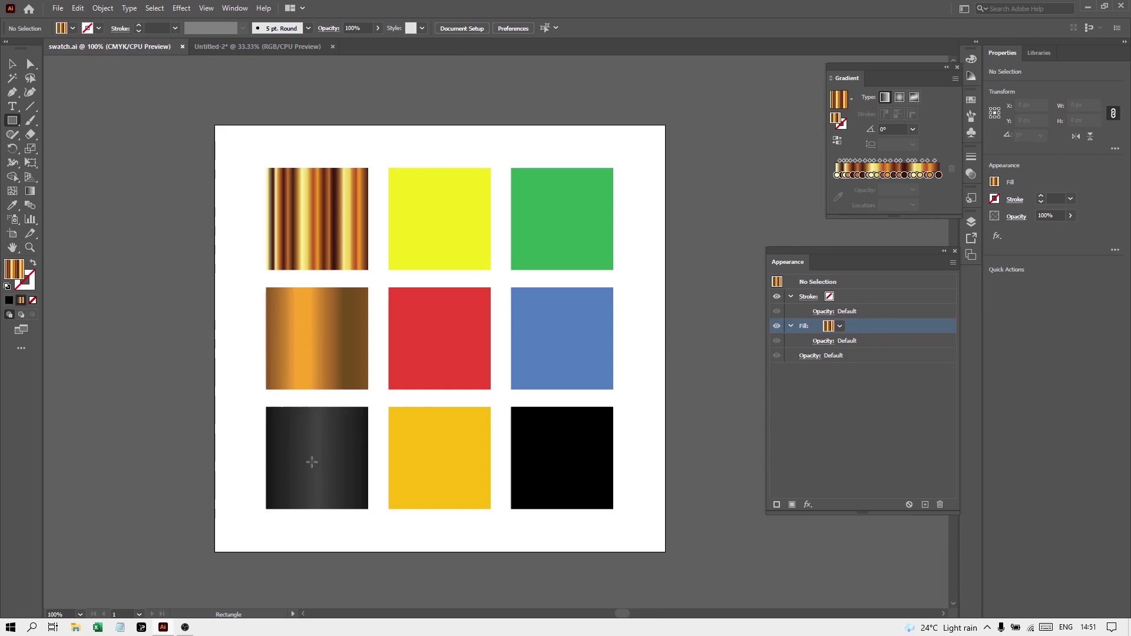
click(252, 47)
click(183, 132)
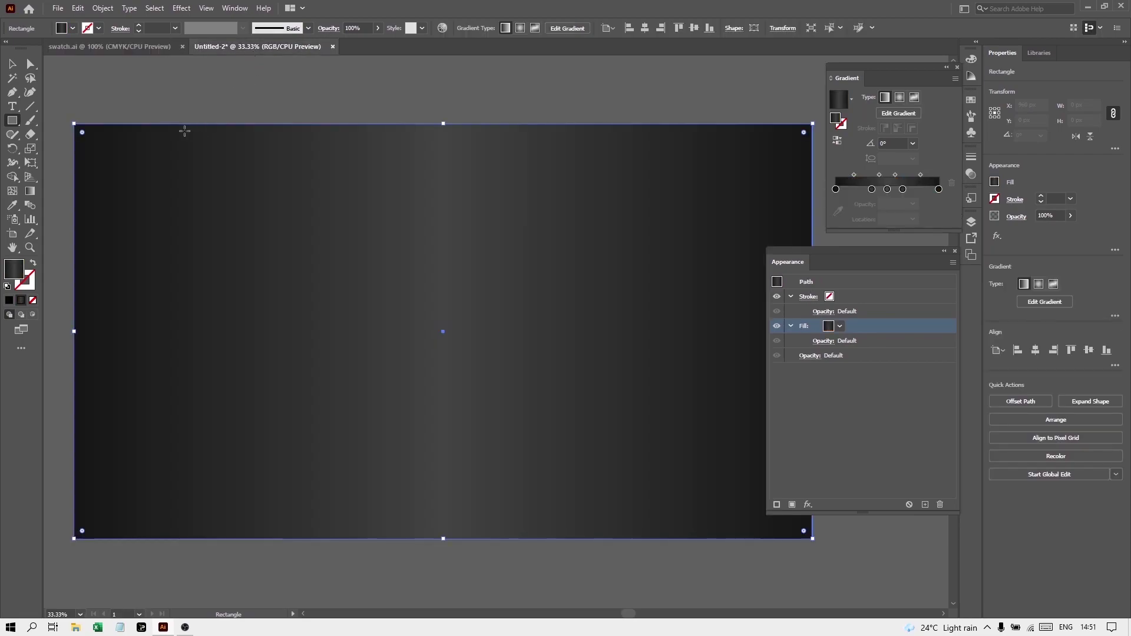
click(890, 144)
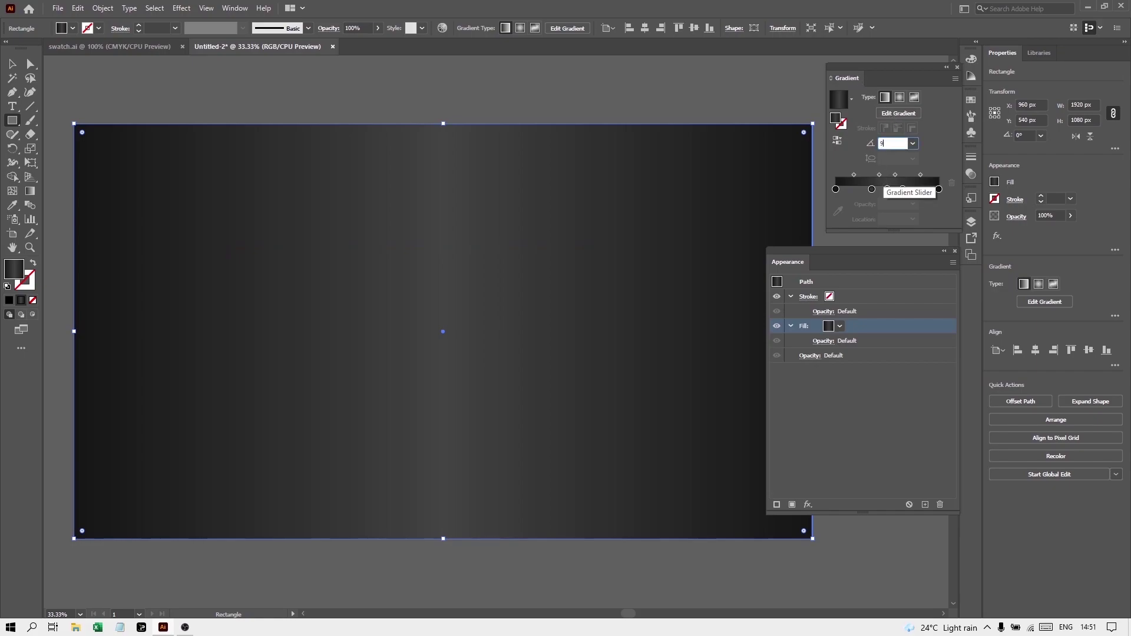
key(Return)
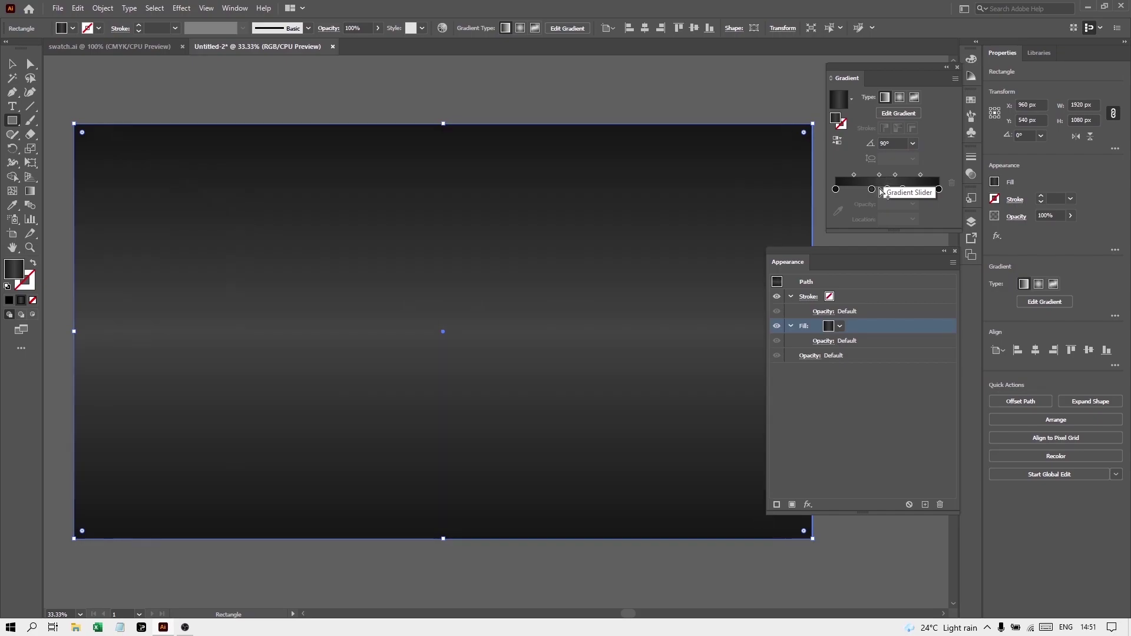
Send the gradient rectangle to the back, behind the gold Google text
click(13, 64)
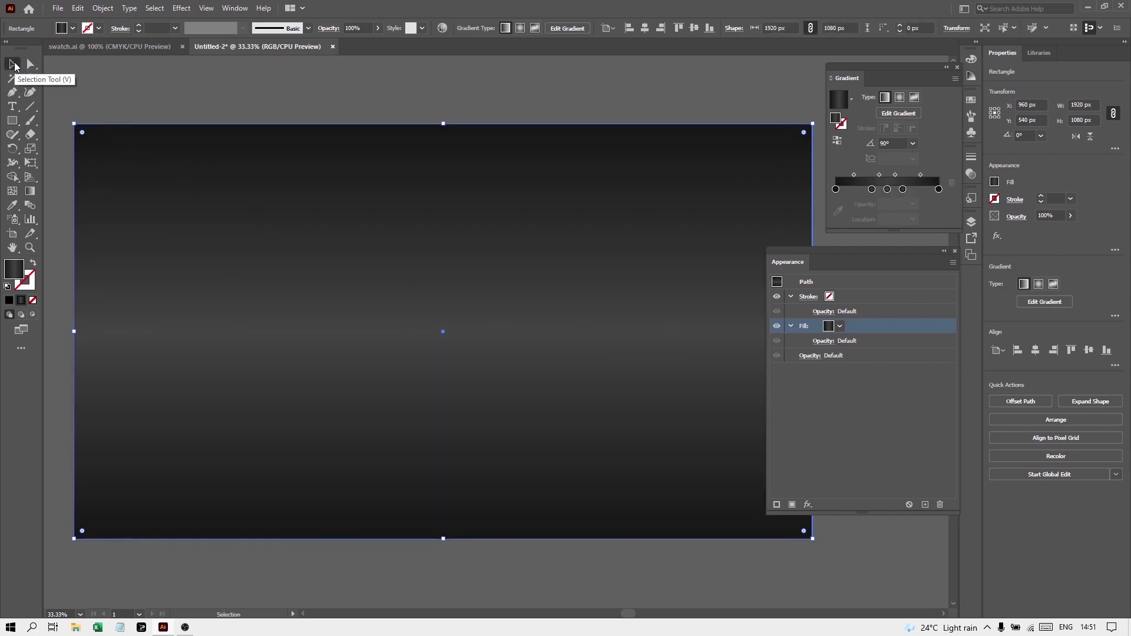
right_click(277, 244)
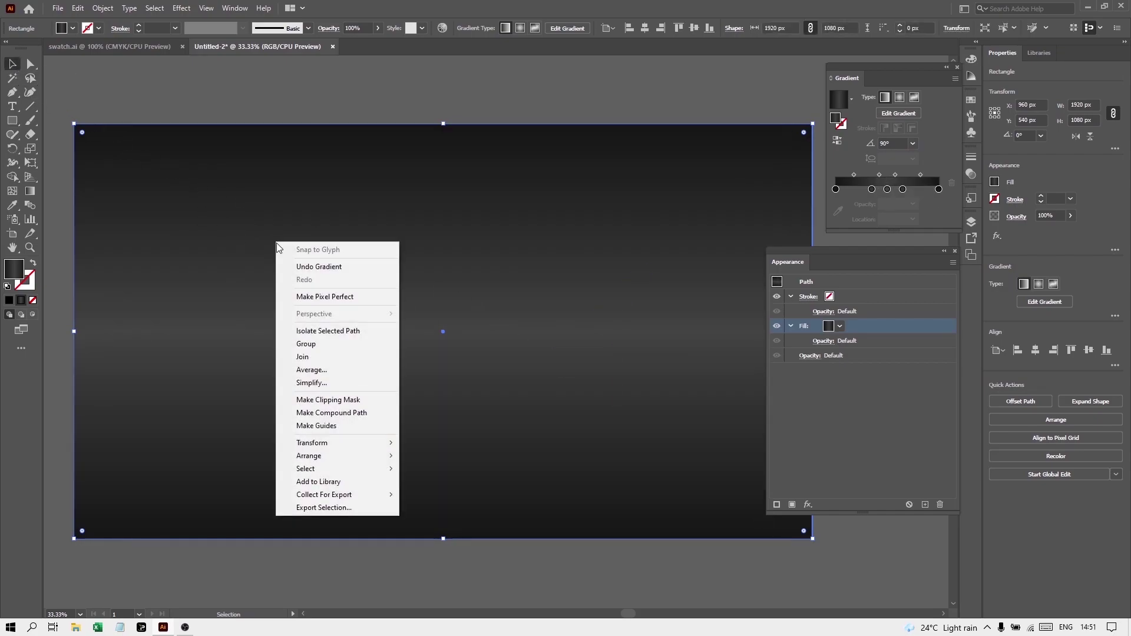
mouse_move(360, 459)
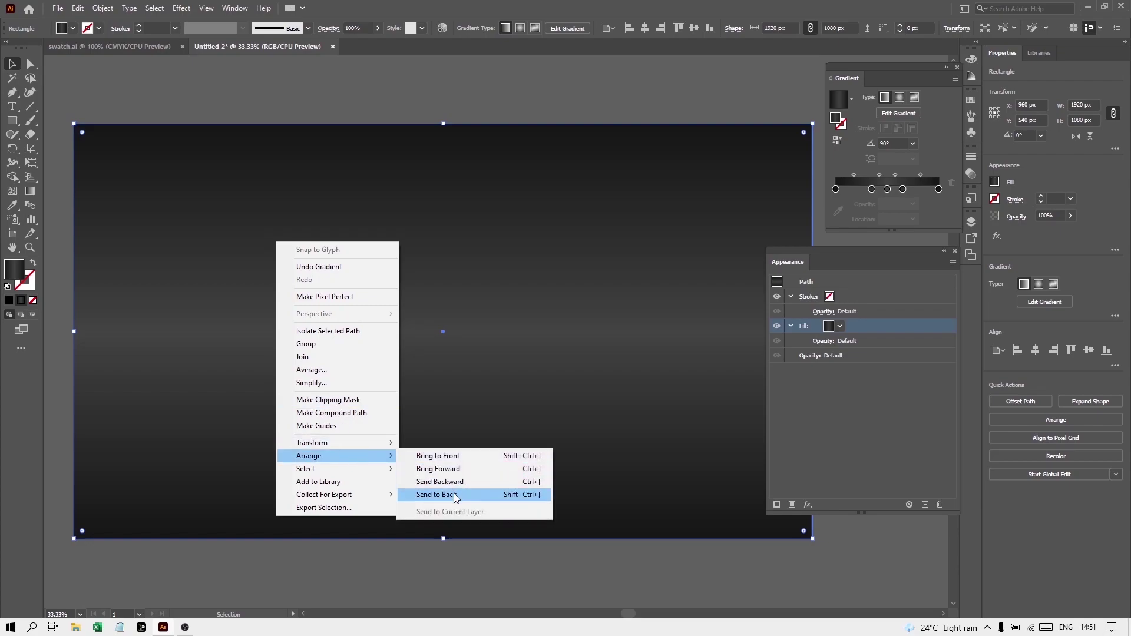
click(454, 495)
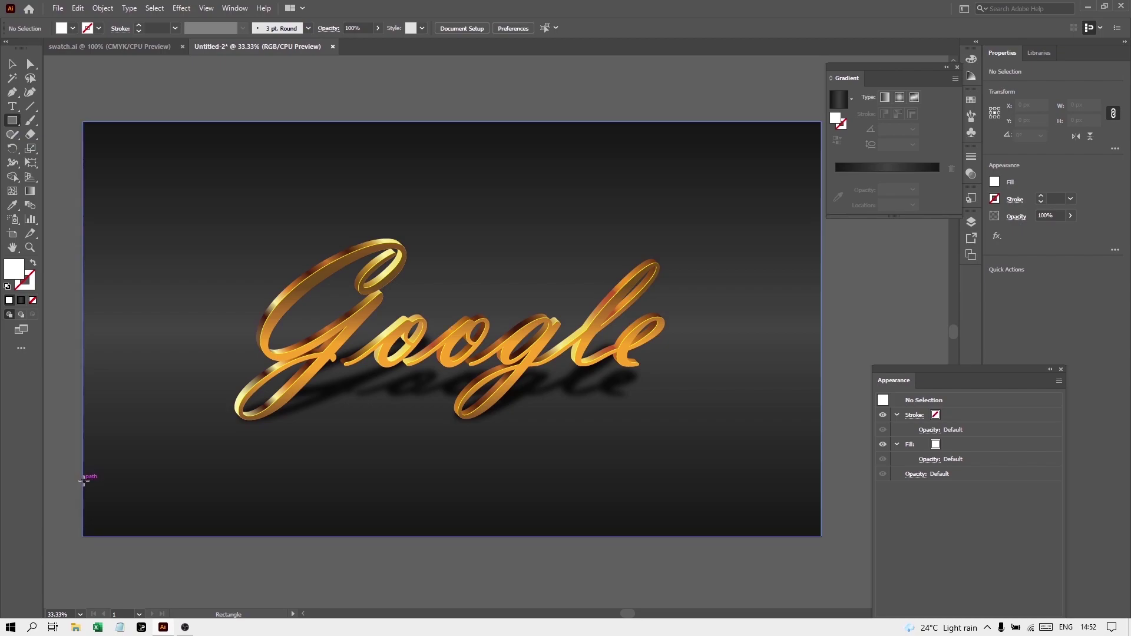
Draw a 1920 px wide white strip near the artboard's bottom and duplicate it twice below
drag(84, 481, 822, 501)
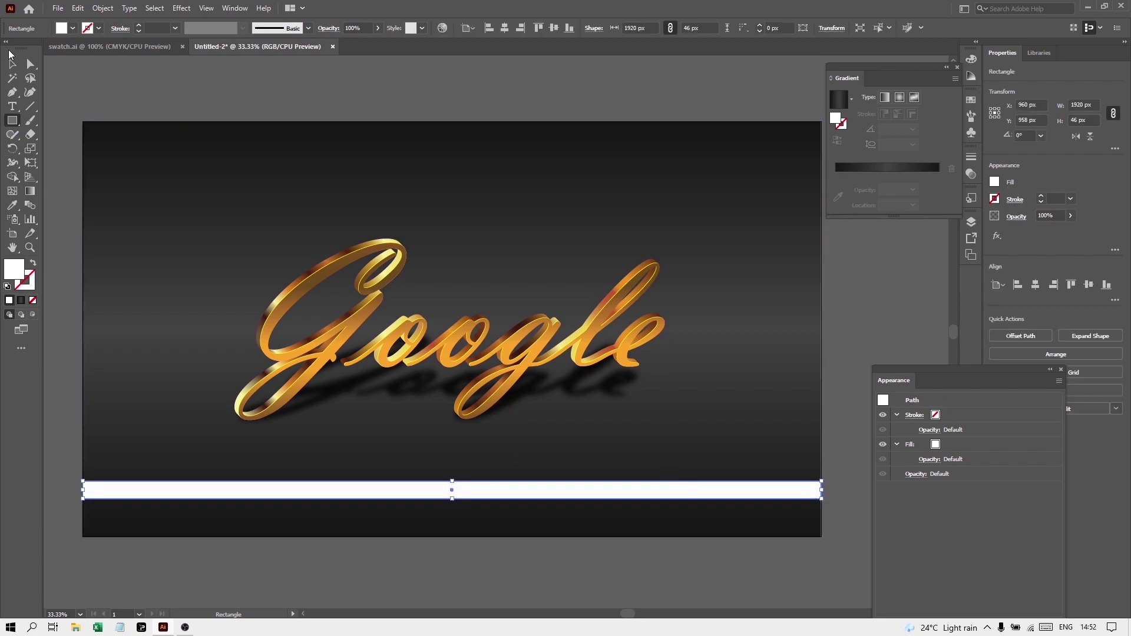
click(12, 63)
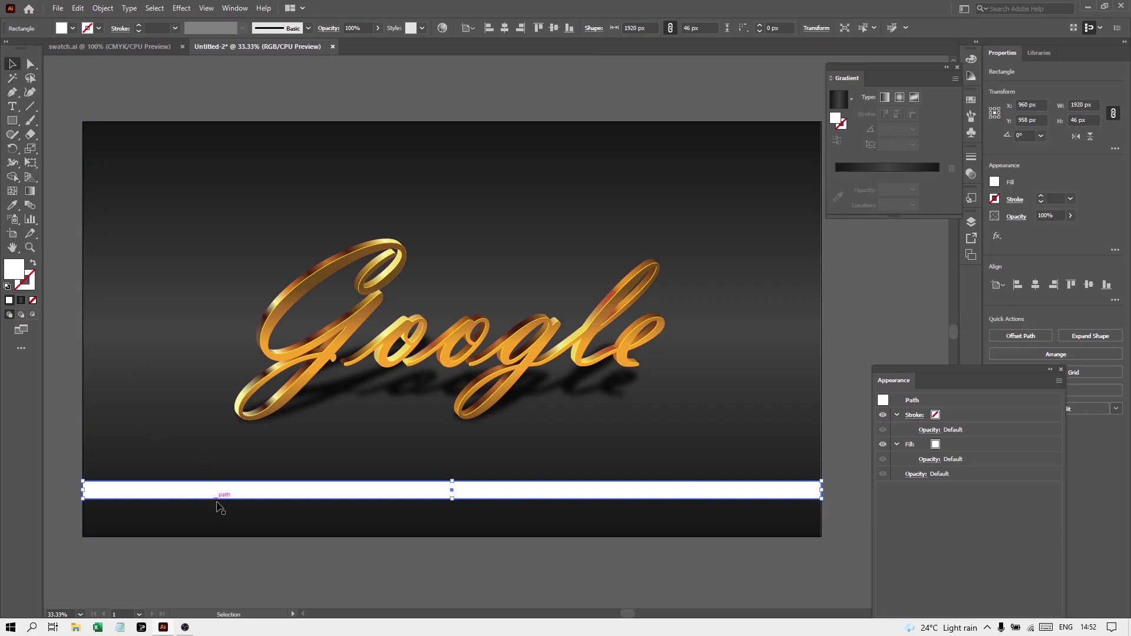
drag(232, 498, 239, 521)
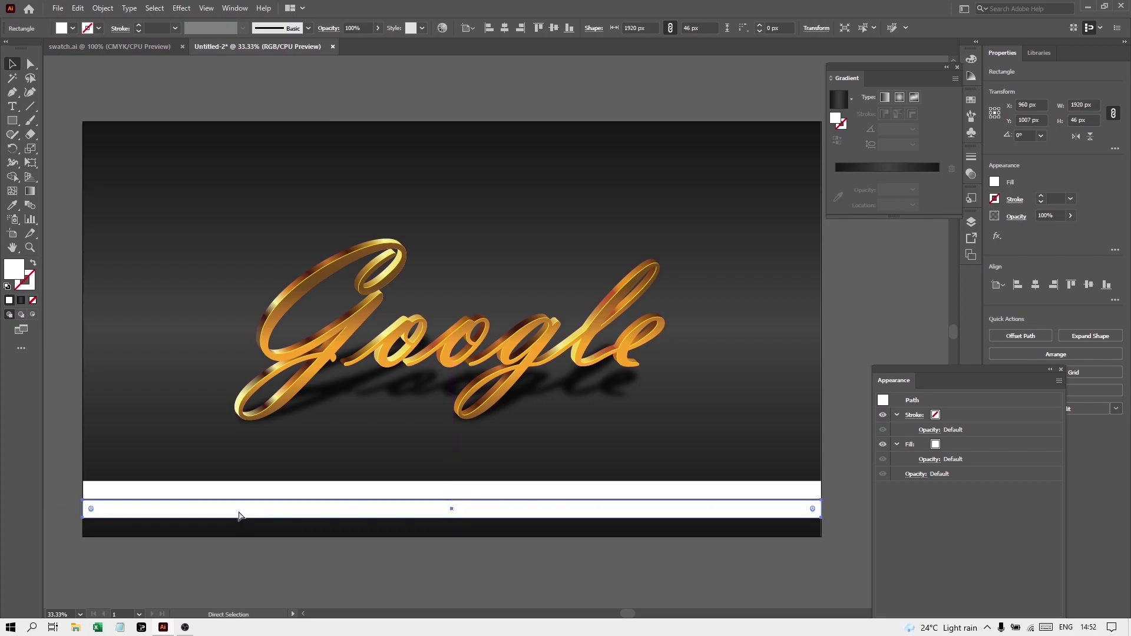
key(ctrl+d)
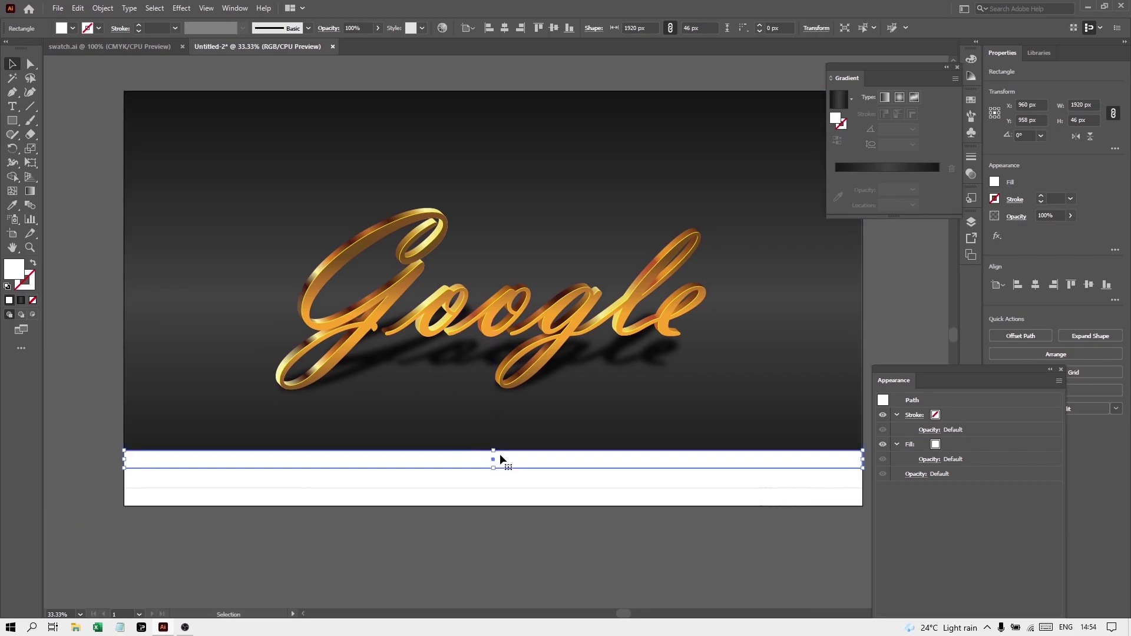
click(936, 445)
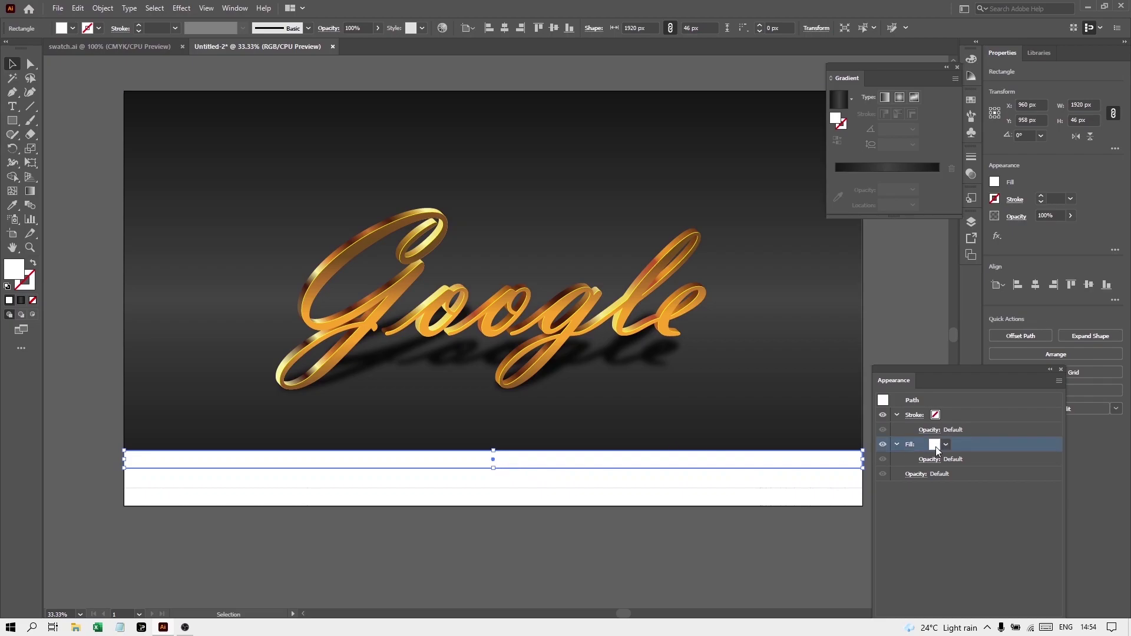
click(945, 447)
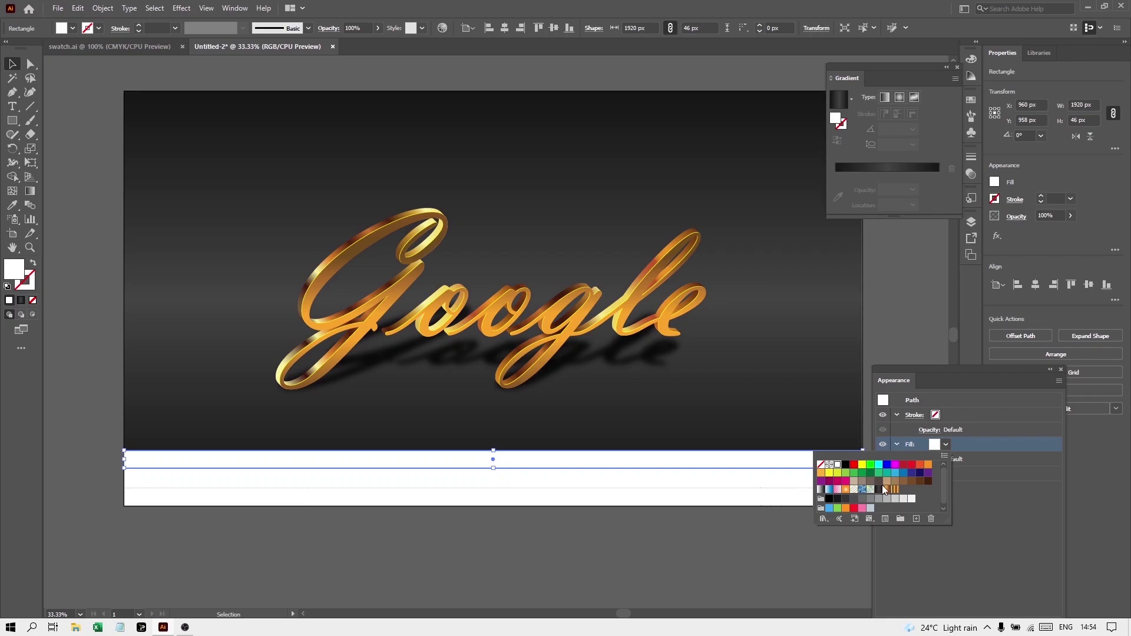
Fill the top strip red and the middle strip yellow
click(912, 465)
click(507, 482)
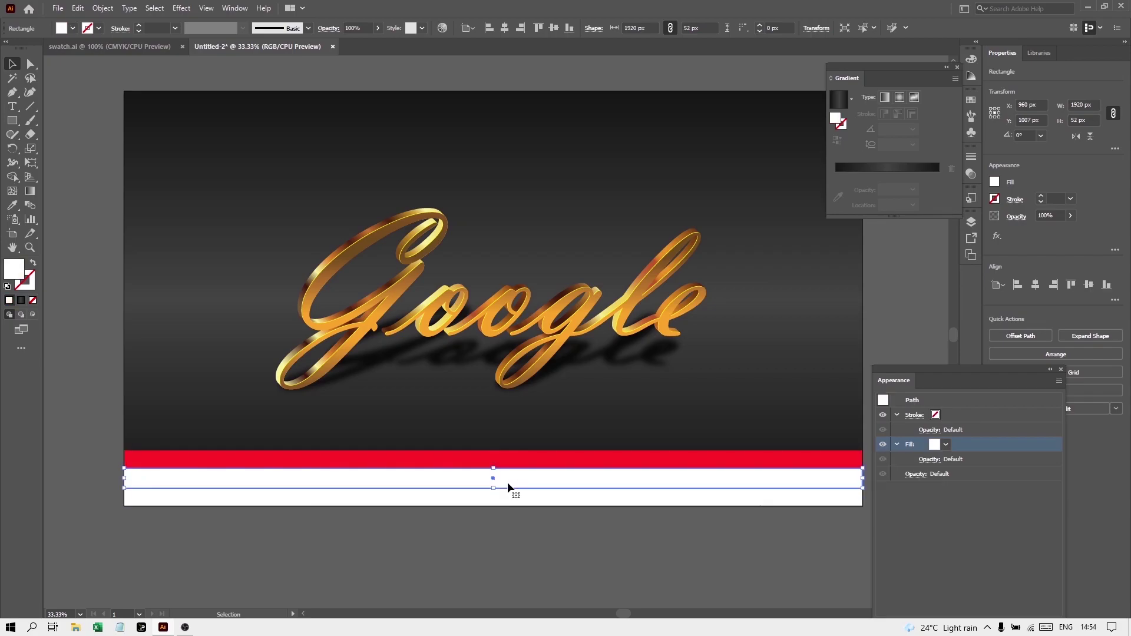
click(944, 445)
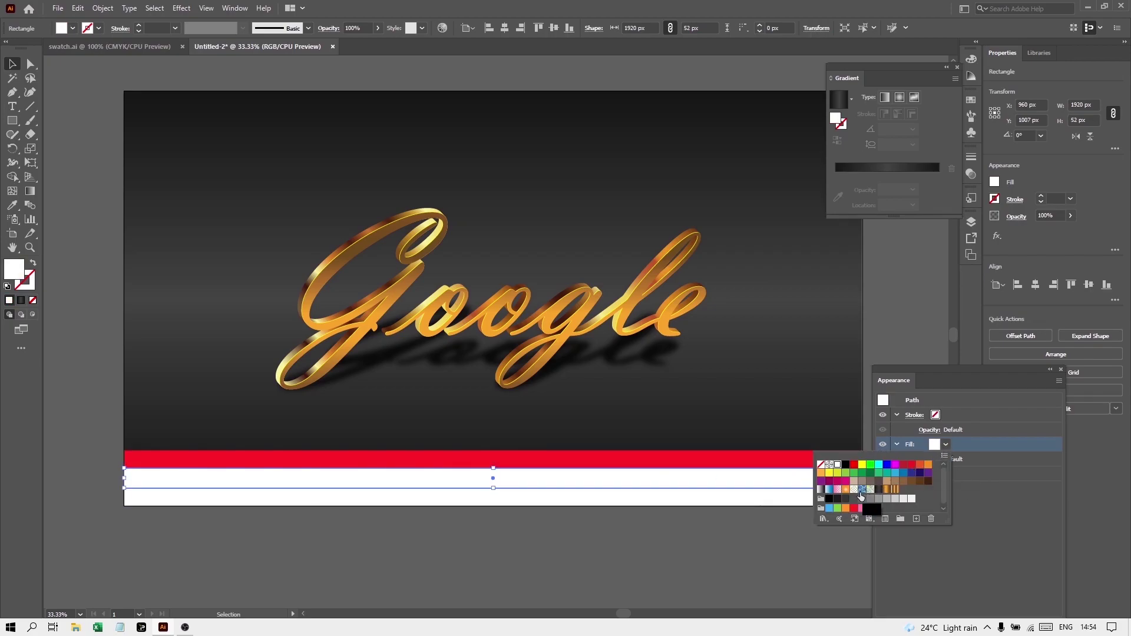
click(846, 508)
click(862, 465)
Fill the bottom strip green, then deselect and view the whole artboard
click(679, 502)
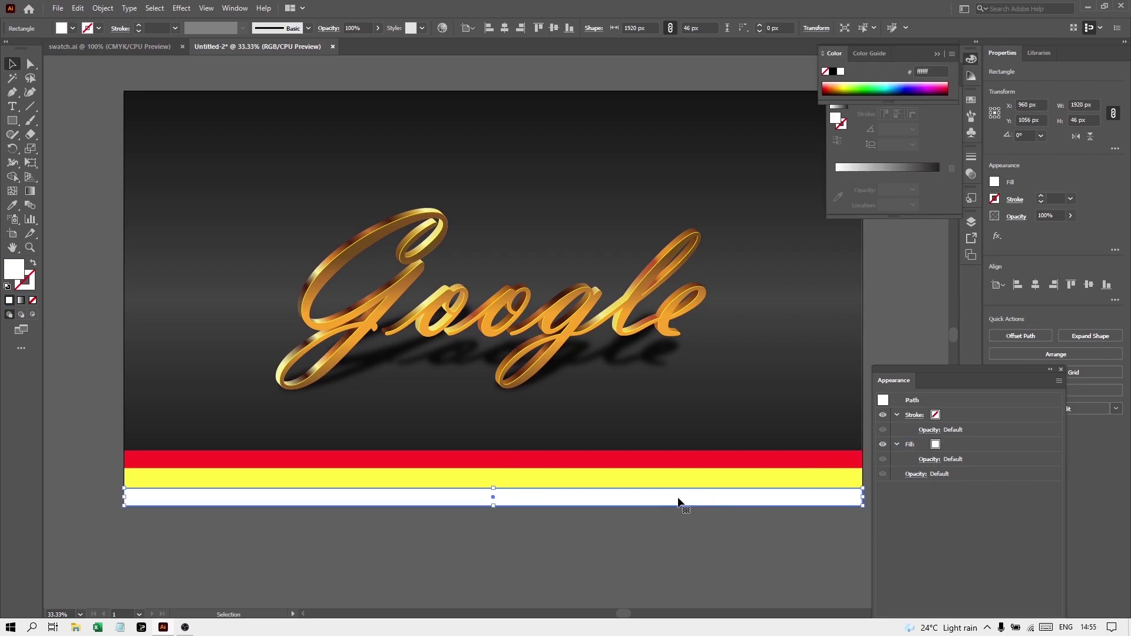
click(941, 448)
click(946, 445)
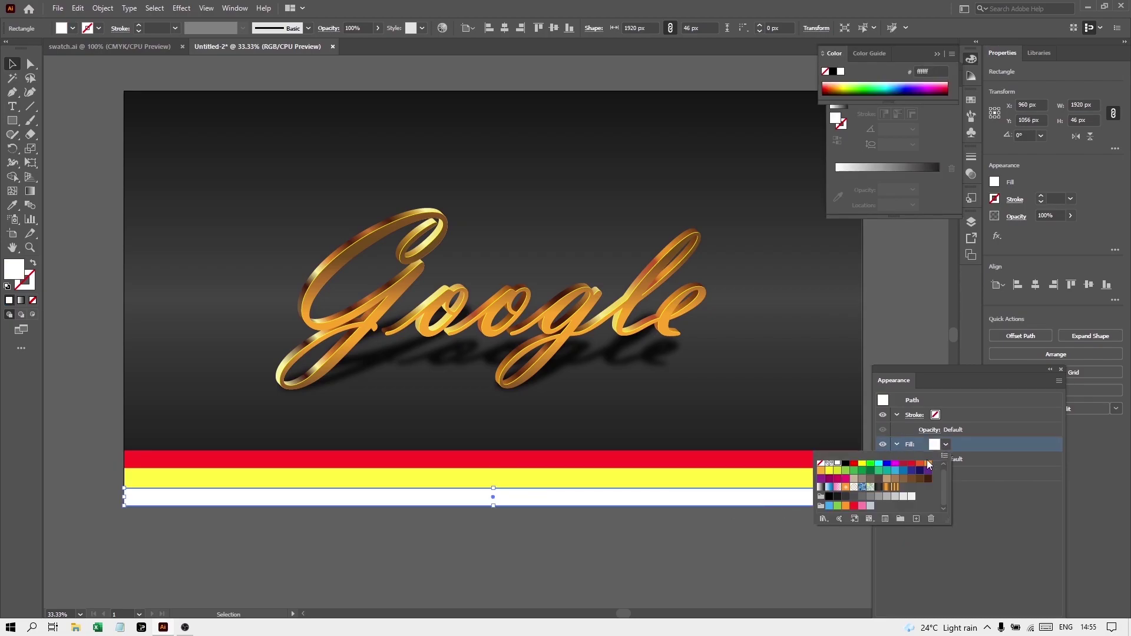
click(845, 505)
key(ctrl+minus)
key(ctrl+shift+a)
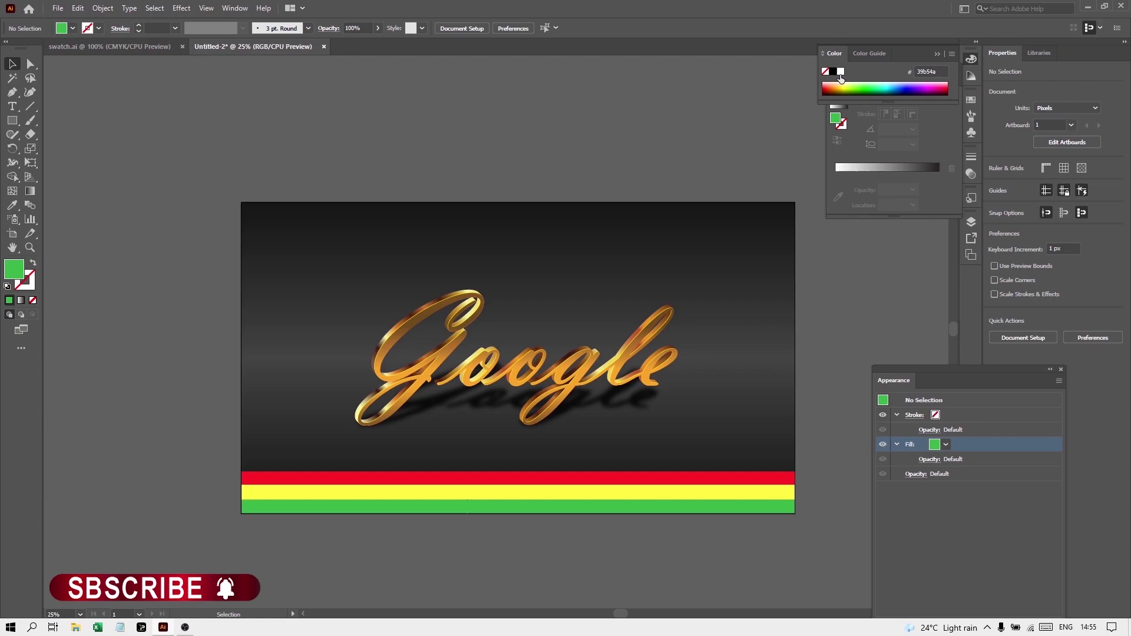
Draw a white 148 px circle over the left end of the red-yellow-green strips
click(840, 71)
drag(12, 120, 46, 145)
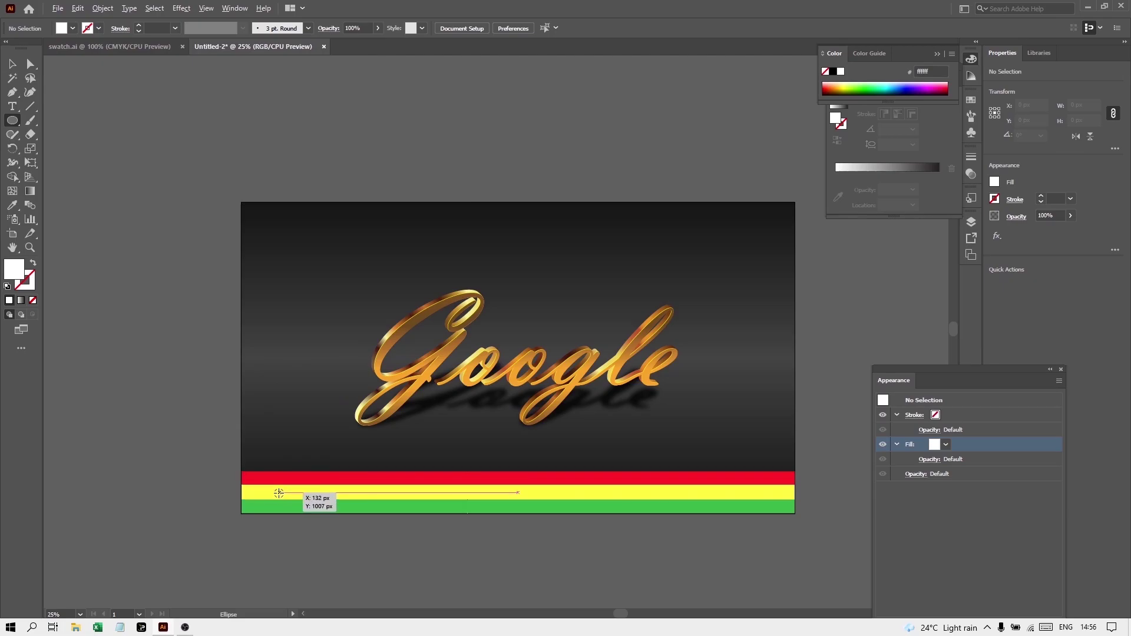
drag(278, 492, 295, 514)
key(v)
key(ctrl+1)
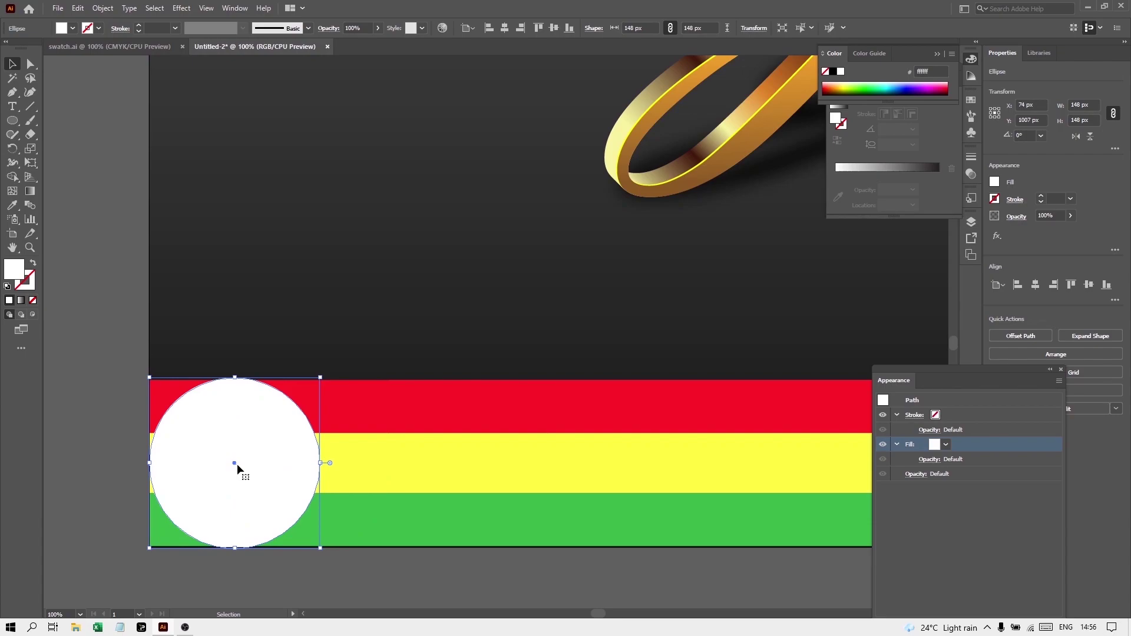
Type a letter 'G' inside the white circle
key(ctrl+shift+a)
key(ctrl+minus)
key(ctrl+minus)
key(t)
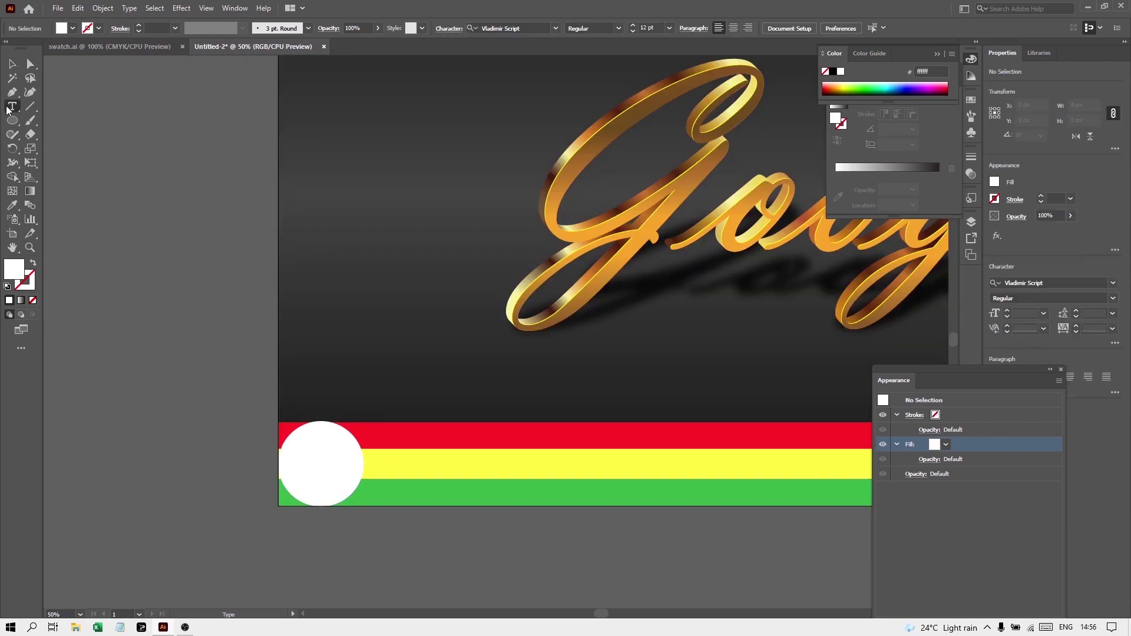
click(311, 462)
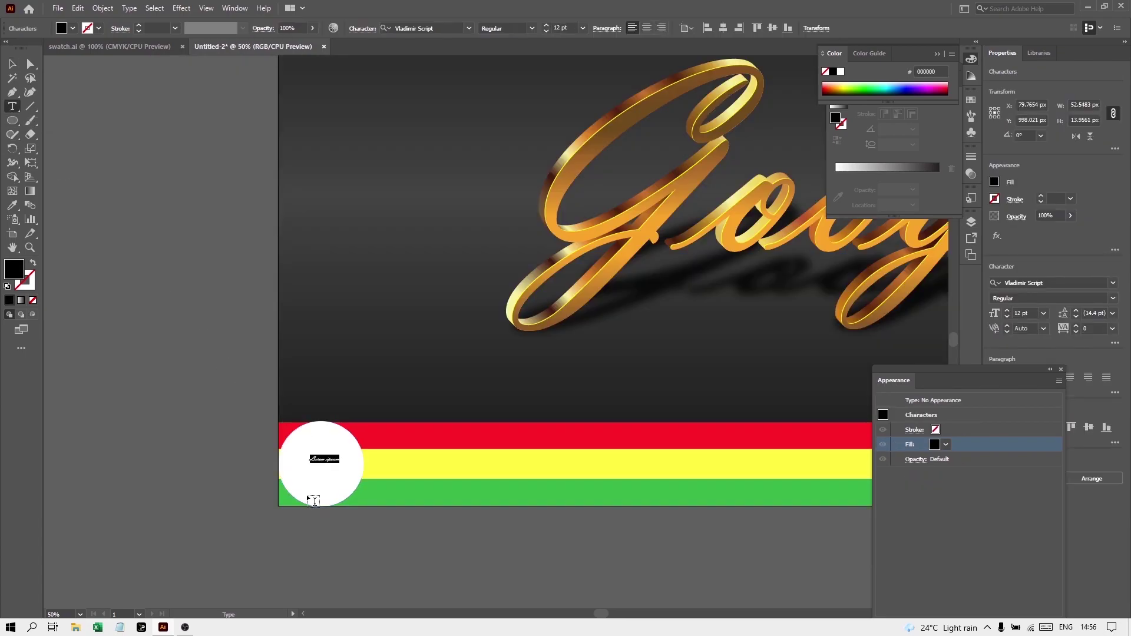
text(G)
click(12, 63)
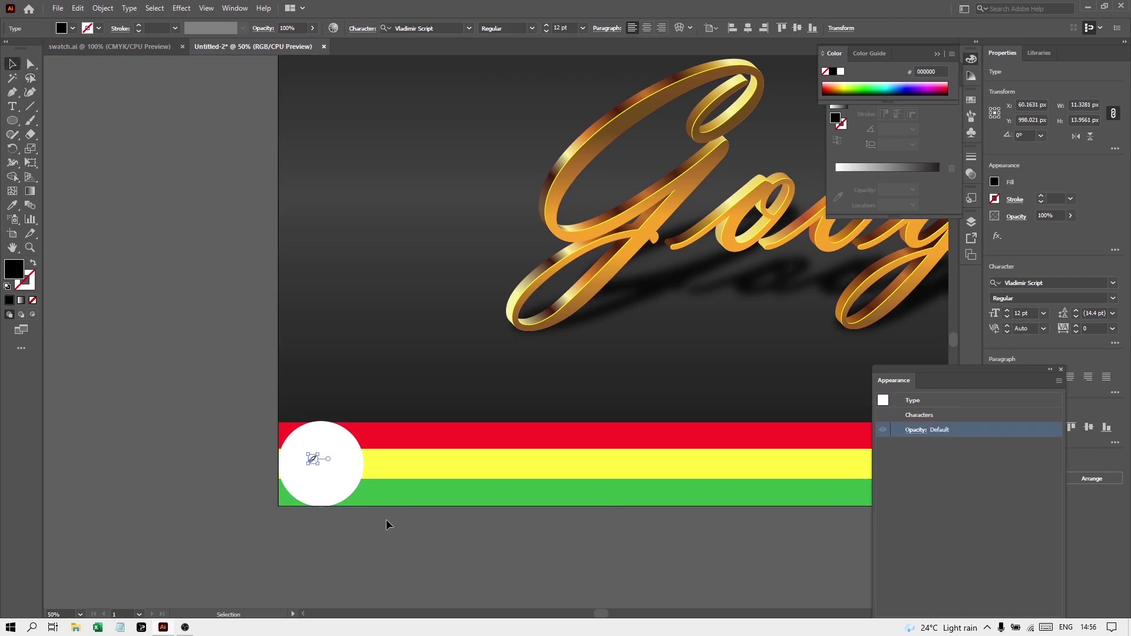
Format the G in Arial Bold and scale it up to fill the circle
key(ctrl+t)
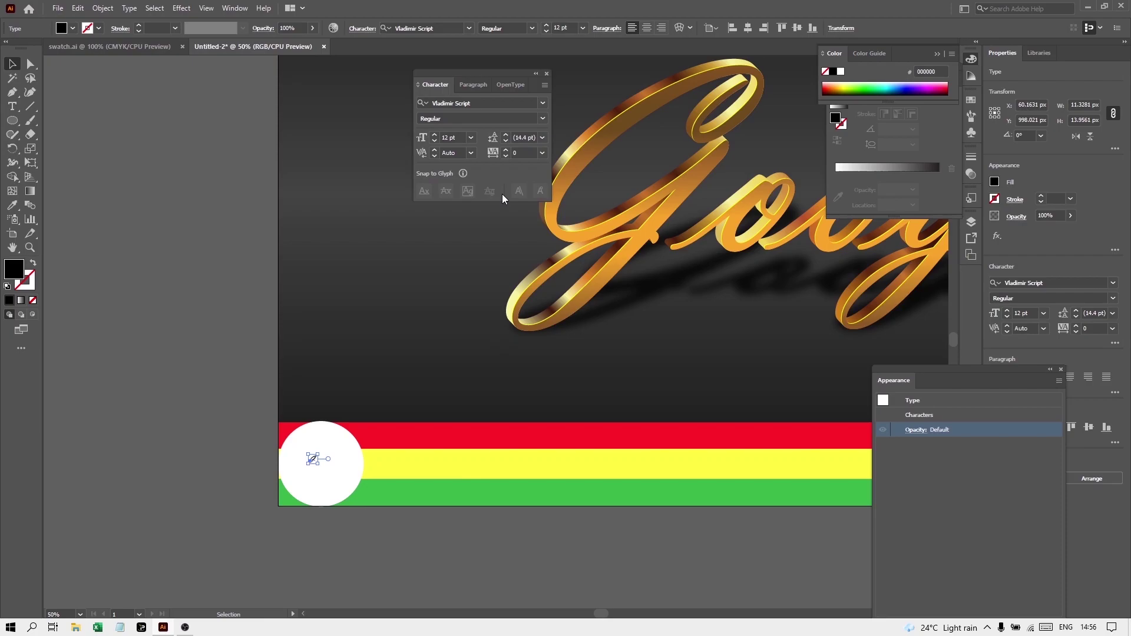
click(546, 105)
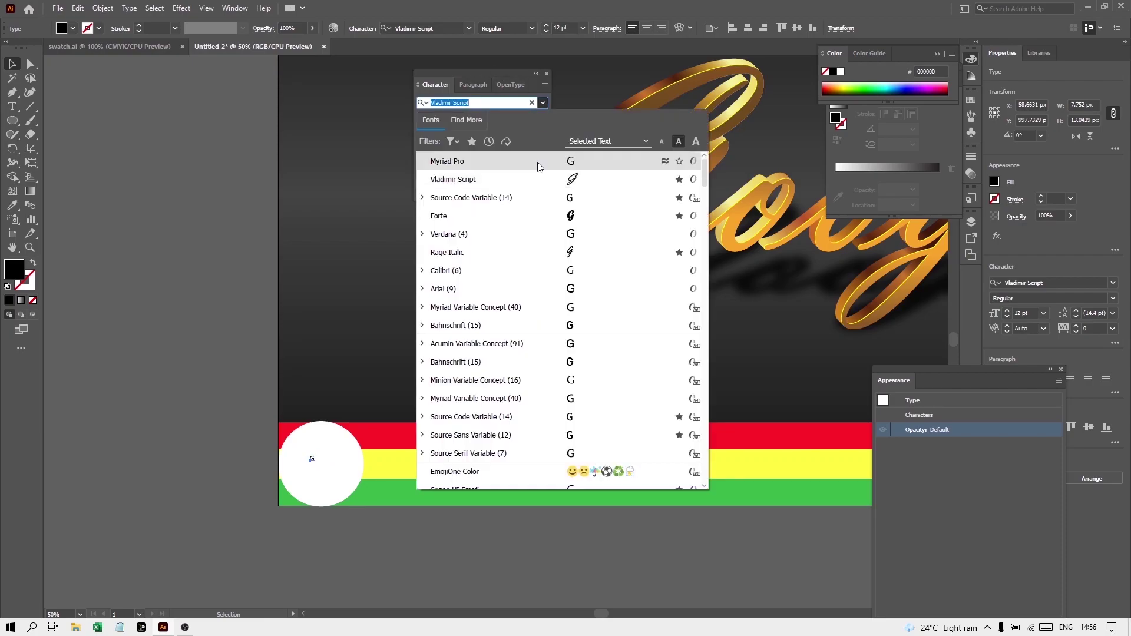
key(Escape)
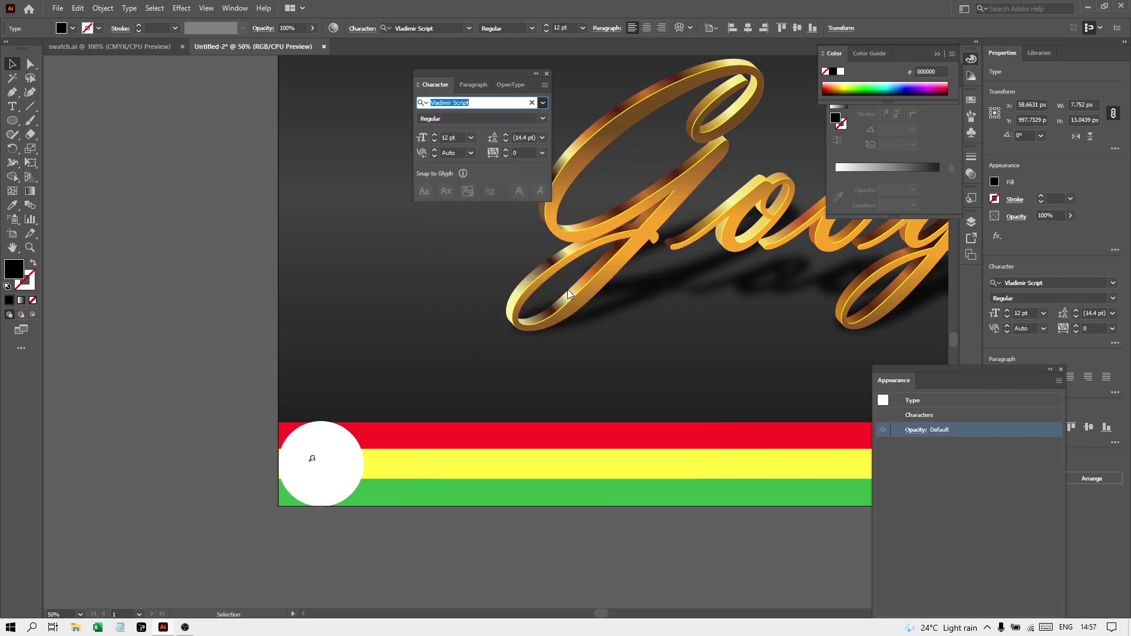
click(317, 464)
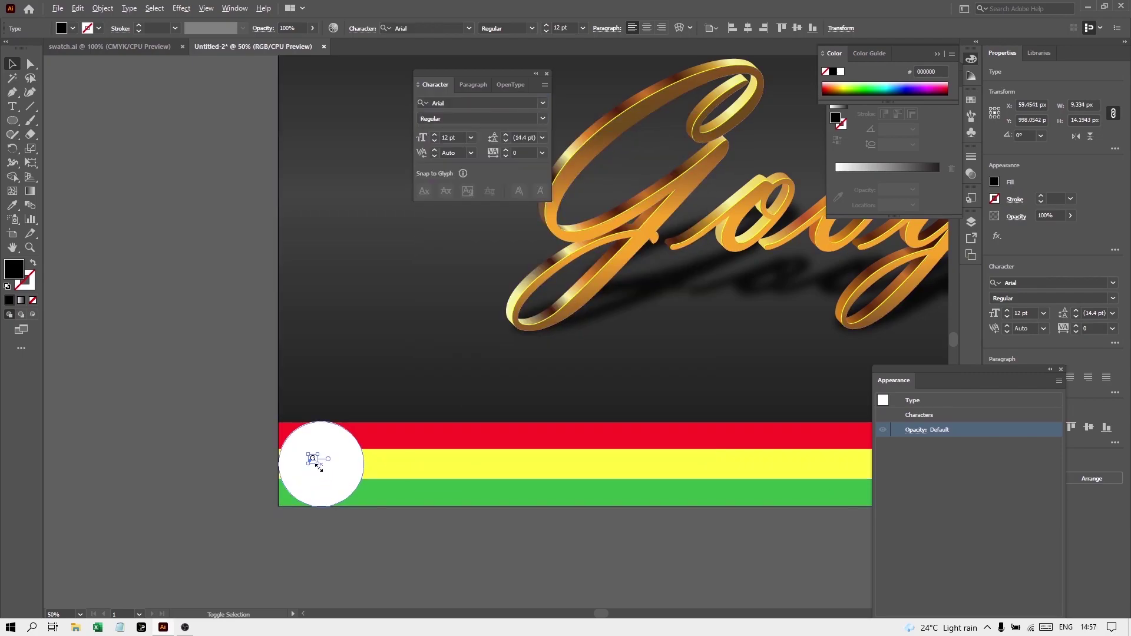
drag(317, 466, 330, 489)
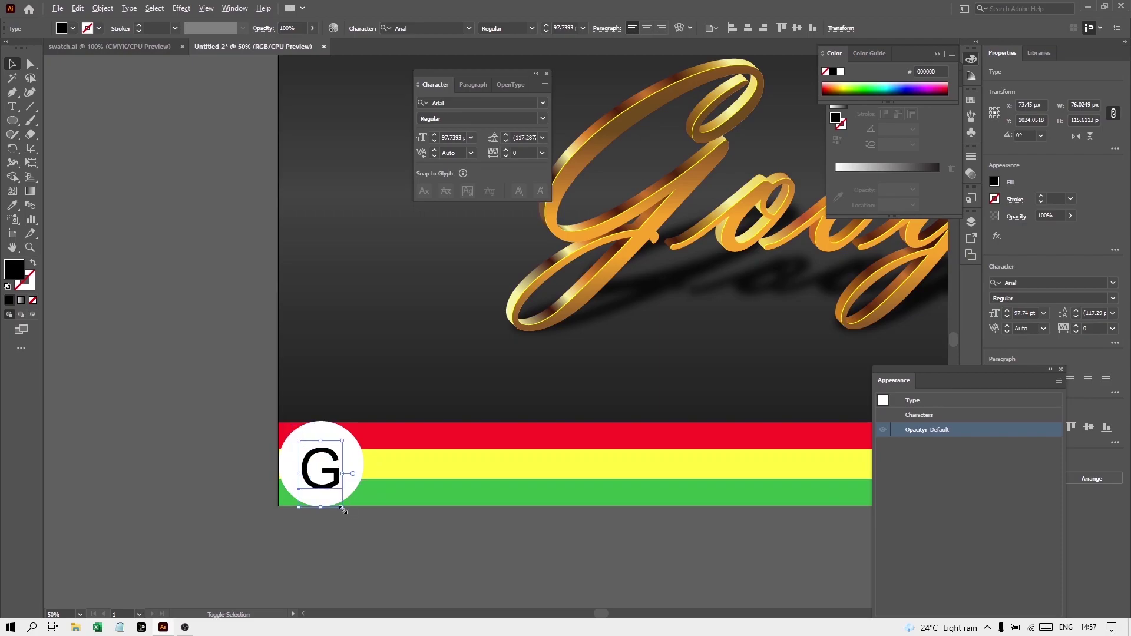
click(344, 510)
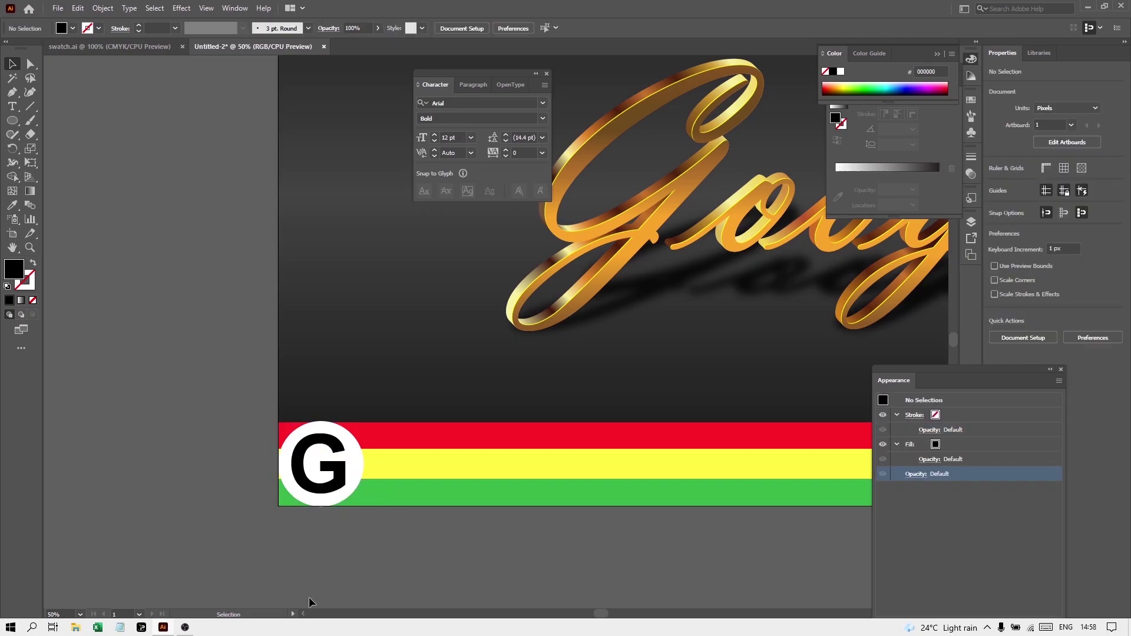
click(337, 491)
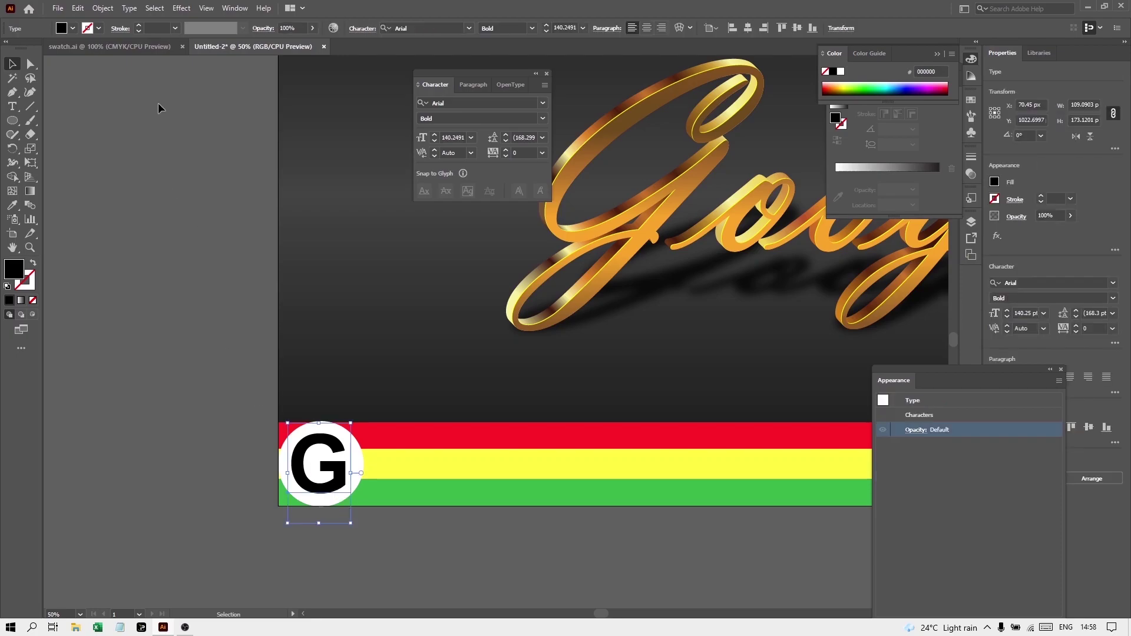
Expand the G into outline shapes with Object > Expand
click(104, 8)
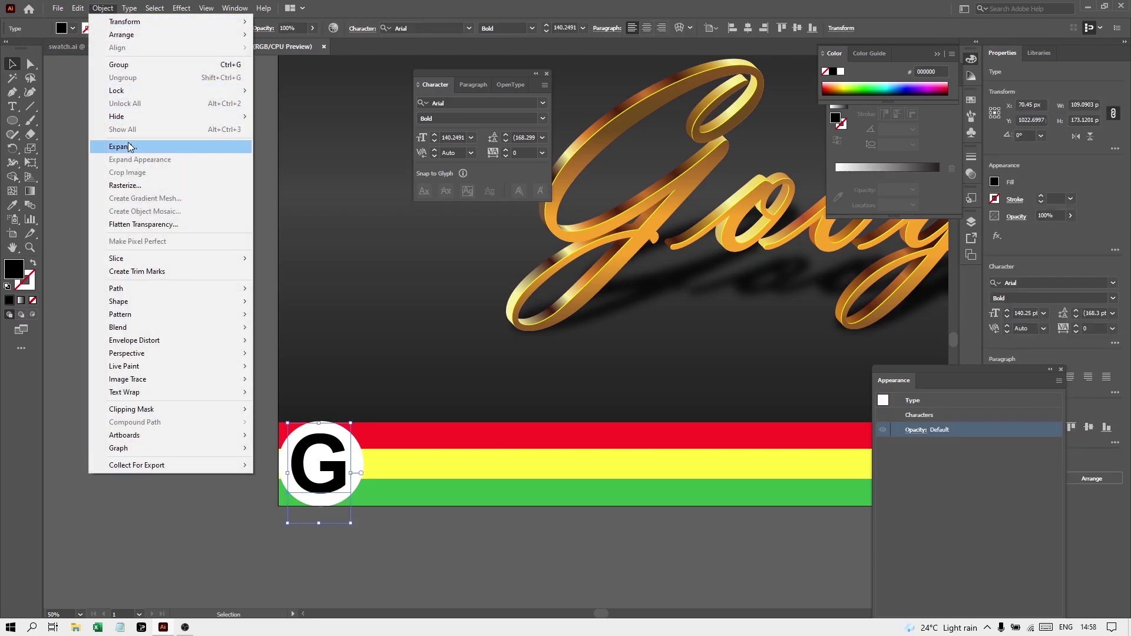
click(176, 146)
click(518, 352)
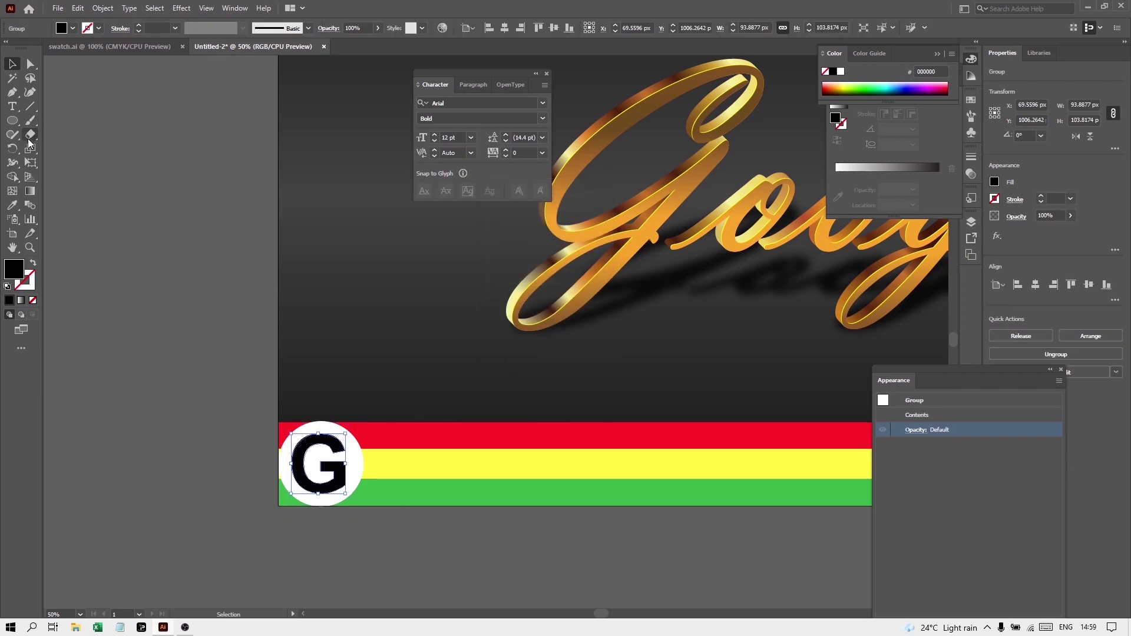
Slice the G's upper-left stroke in two with the Knife tool
drag(33, 139, 77, 160)
scroll(325, 443, up, 2)
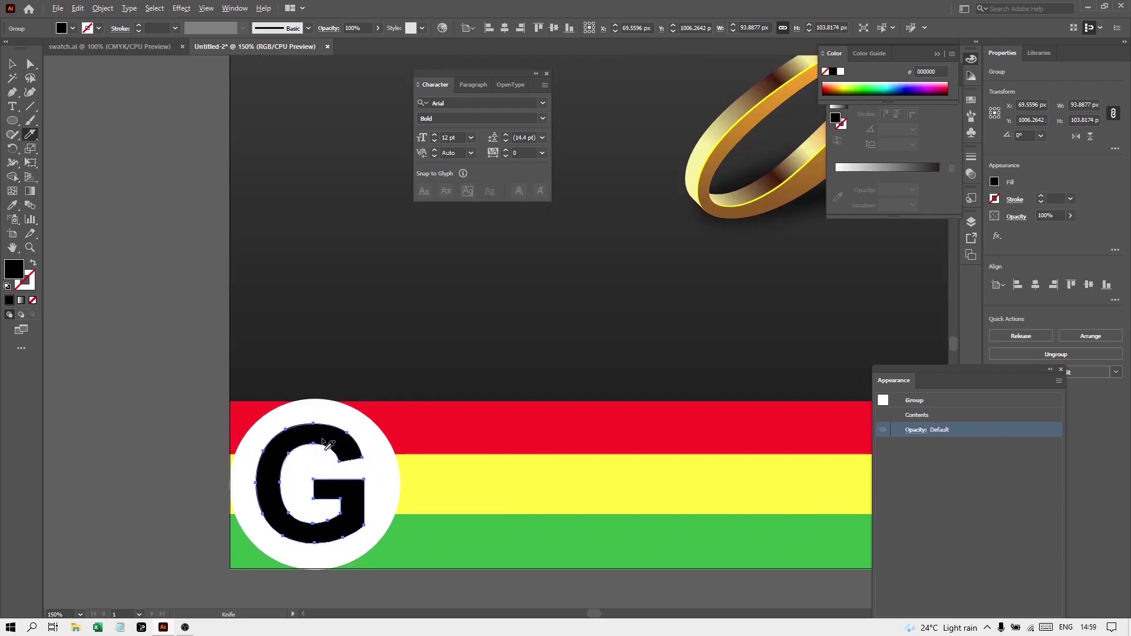
scroll(295, 451, up, 4)
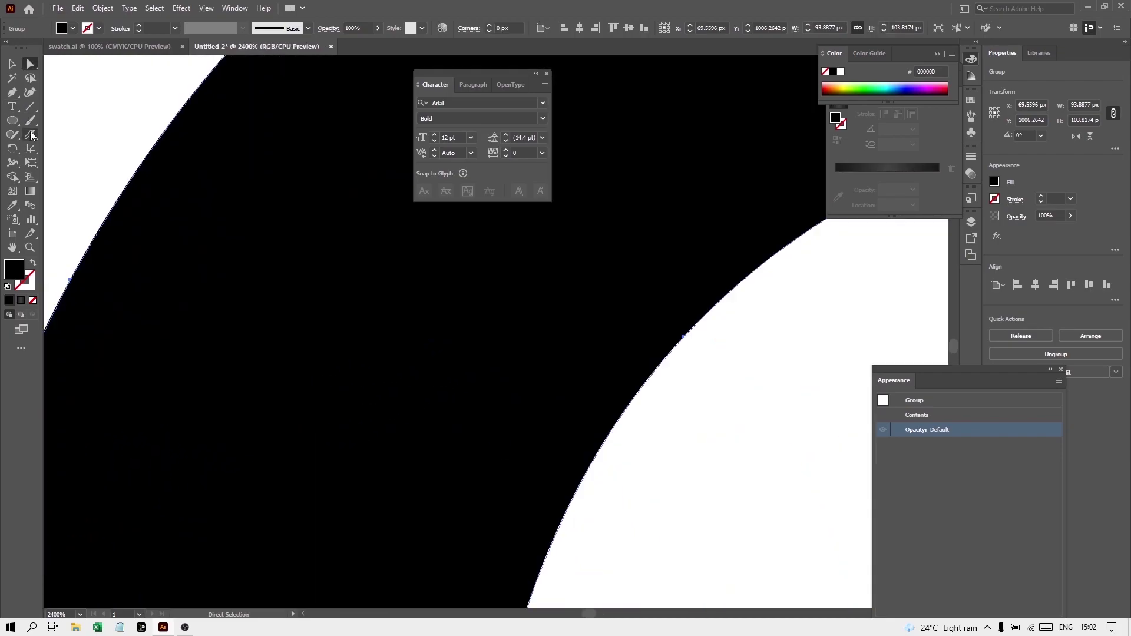
click(33, 136)
mouse_move(66, 278)
mouse_down()
mouse_move(119, 295)
mouse_move(687, 338)
mouse_move(661, 345)
mouse_up()
drag(71, 280, 686, 335)
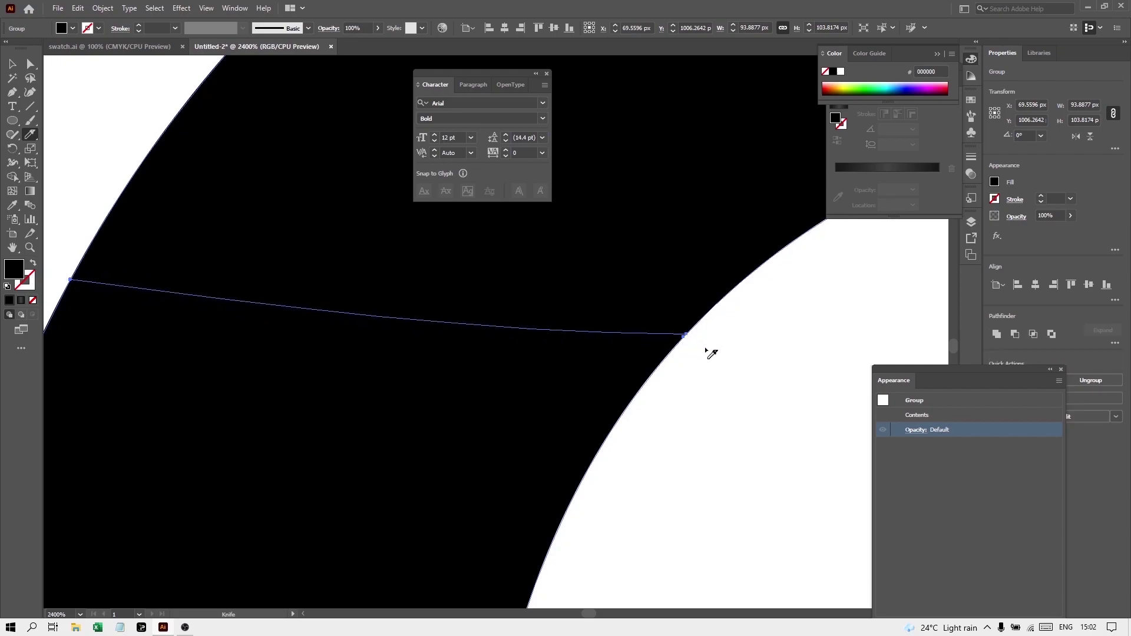
scroll(694, 363, down, 6)
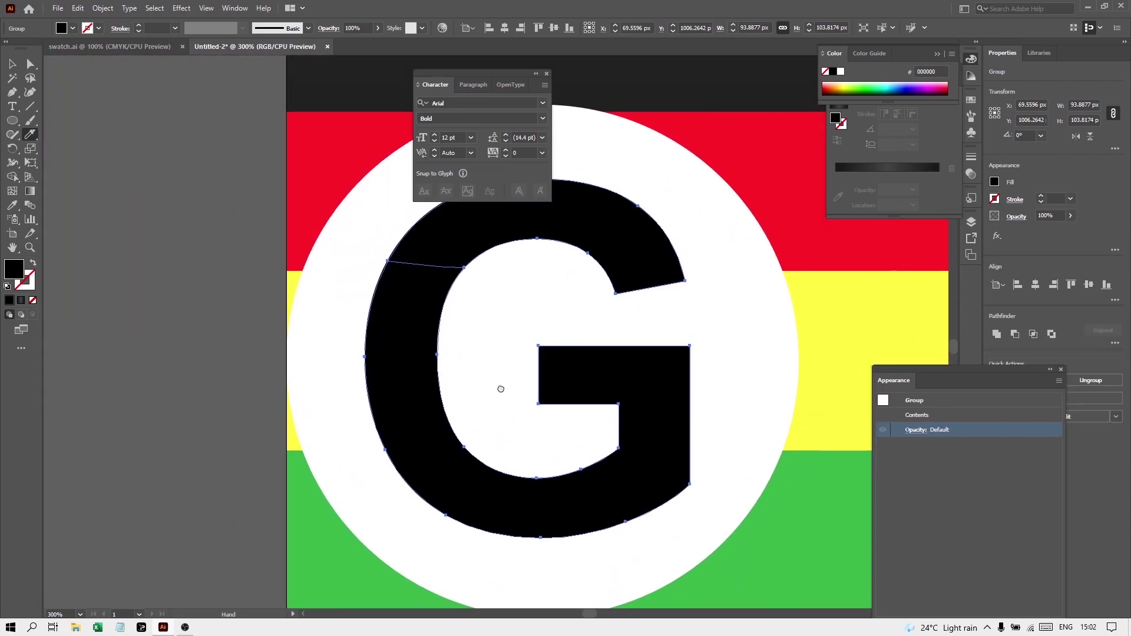
scroll(410, 401, up, 2)
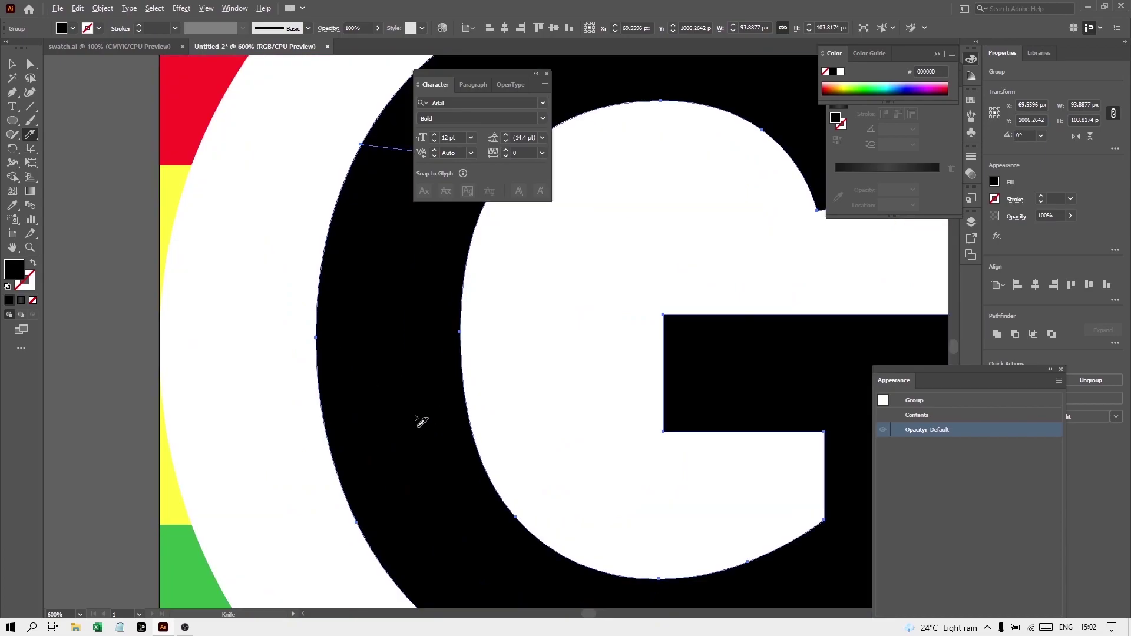
Re-cut the G's lower-left stroke and slice the lower-right stroke from the bottom
mouse_move(330, 433)
mouse_down()
mouse_move(369, 407)
mouse_move(472, 404)
mouse_up()
scroll(513, 412, down, 2)
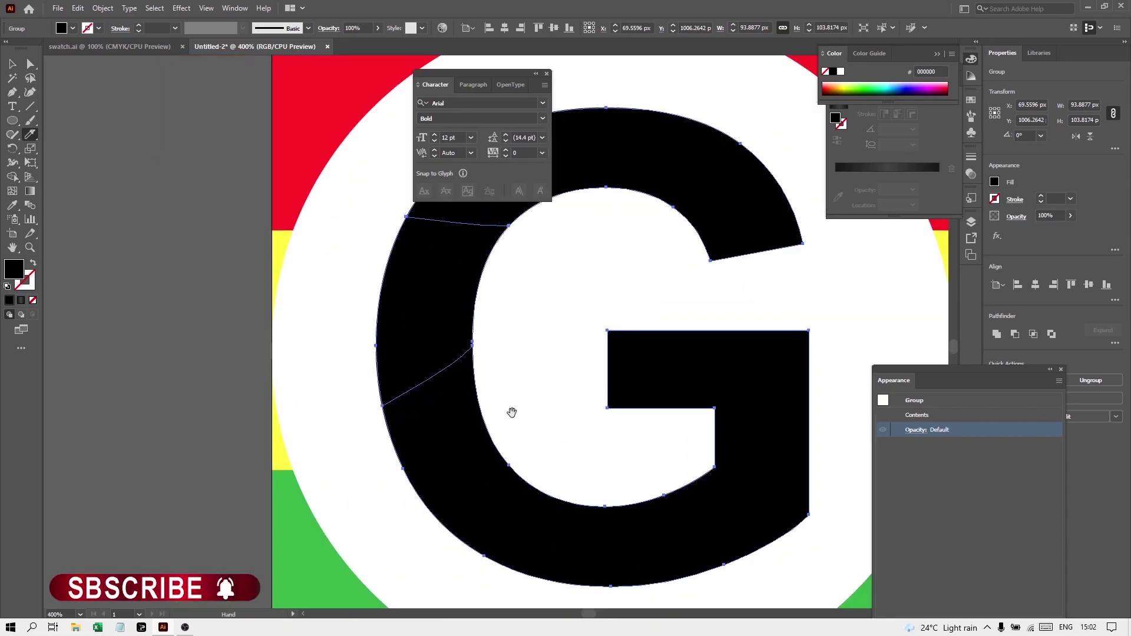
scroll(297, 389, up, 1)
key(ctrl+z)
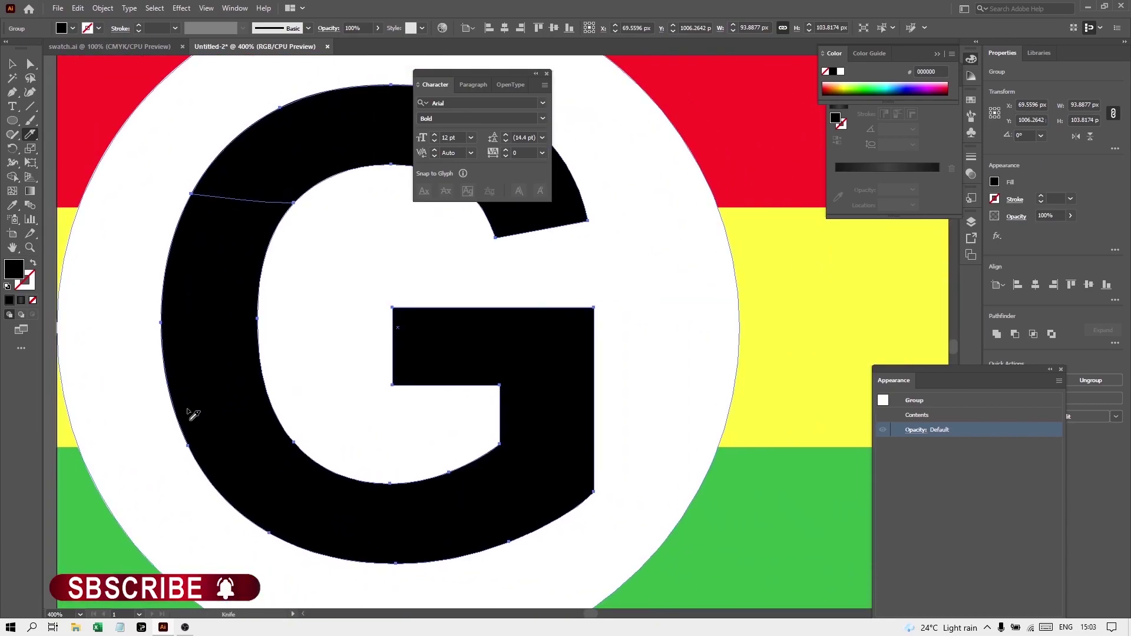
drag(175, 422, 282, 348)
drag(442, 469, 538, 568)
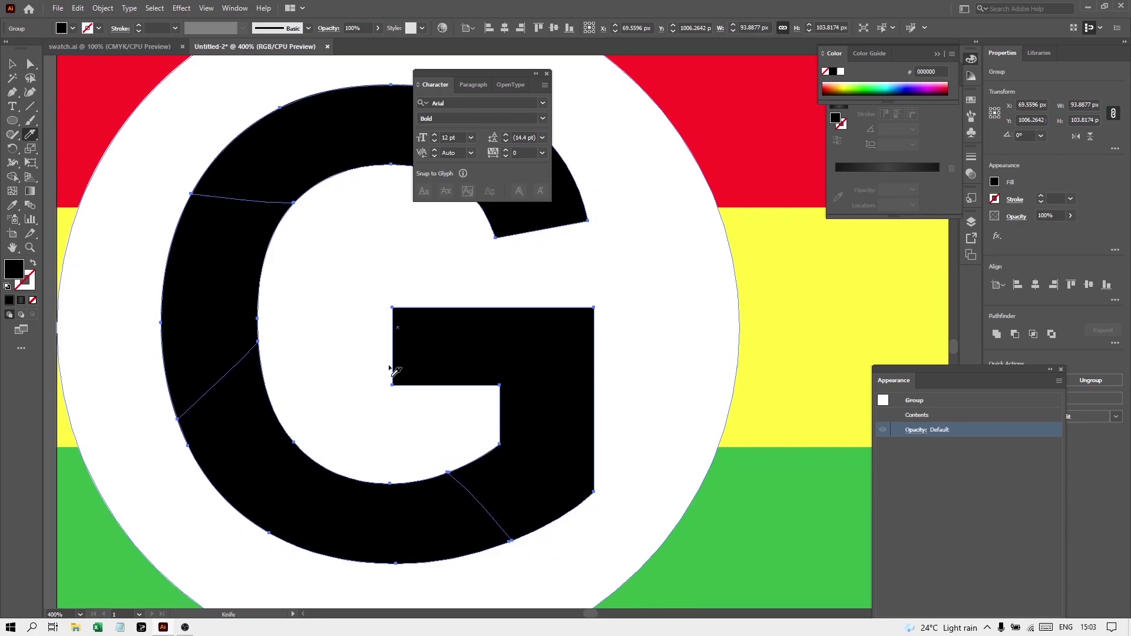
click(31, 64)
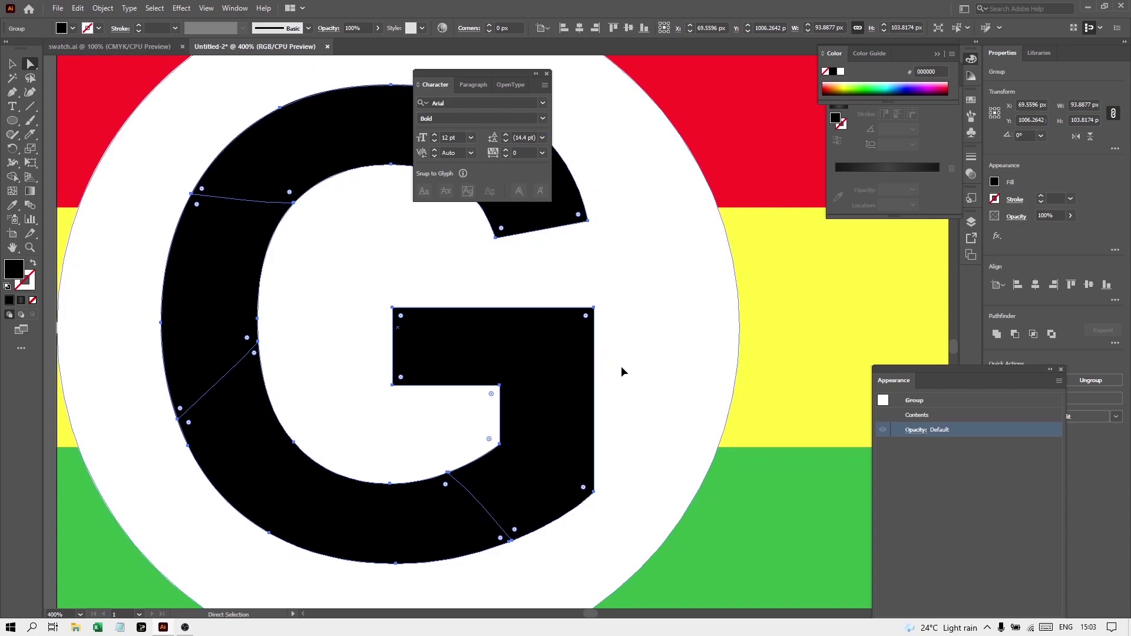
Fill the G's bar piece blue and its bottom piece green
click(578, 374)
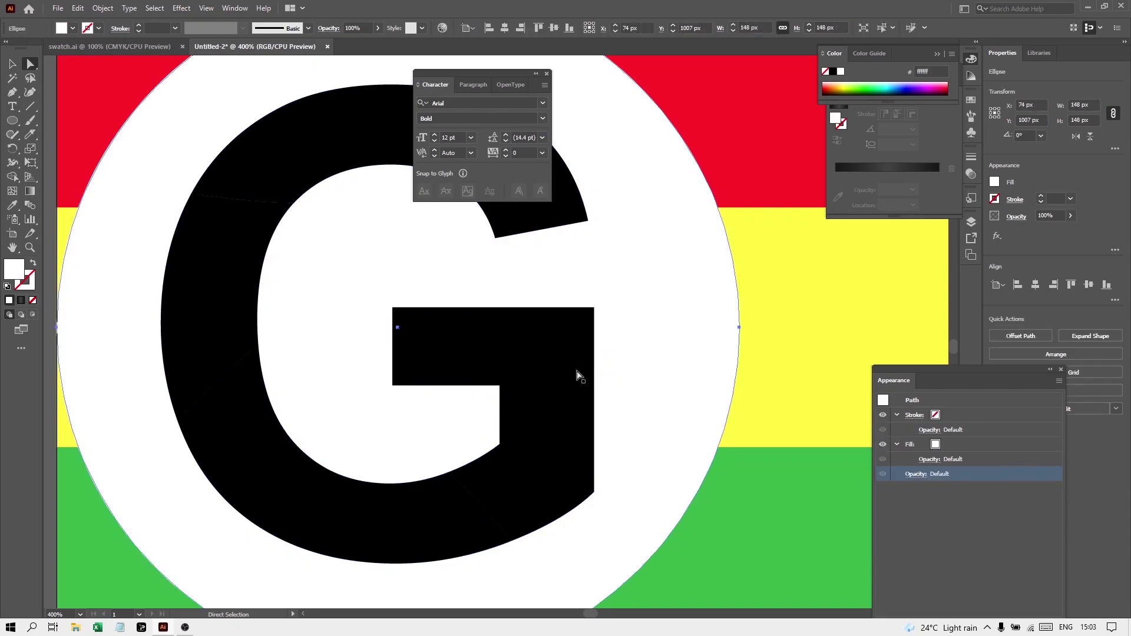
click(936, 445)
click(945, 445)
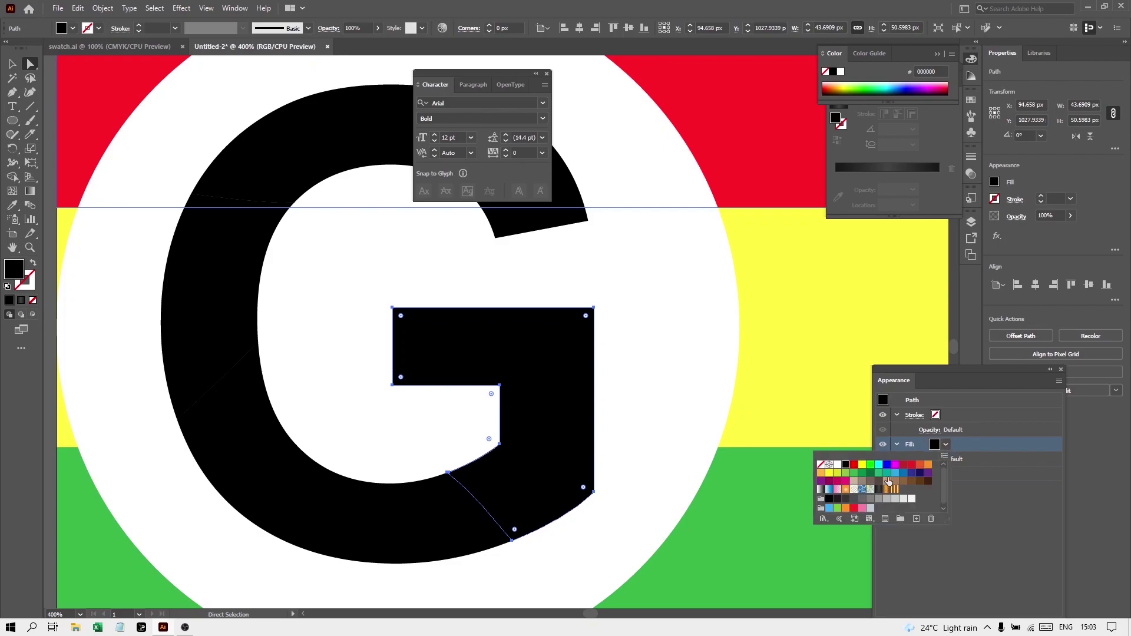
click(914, 481)
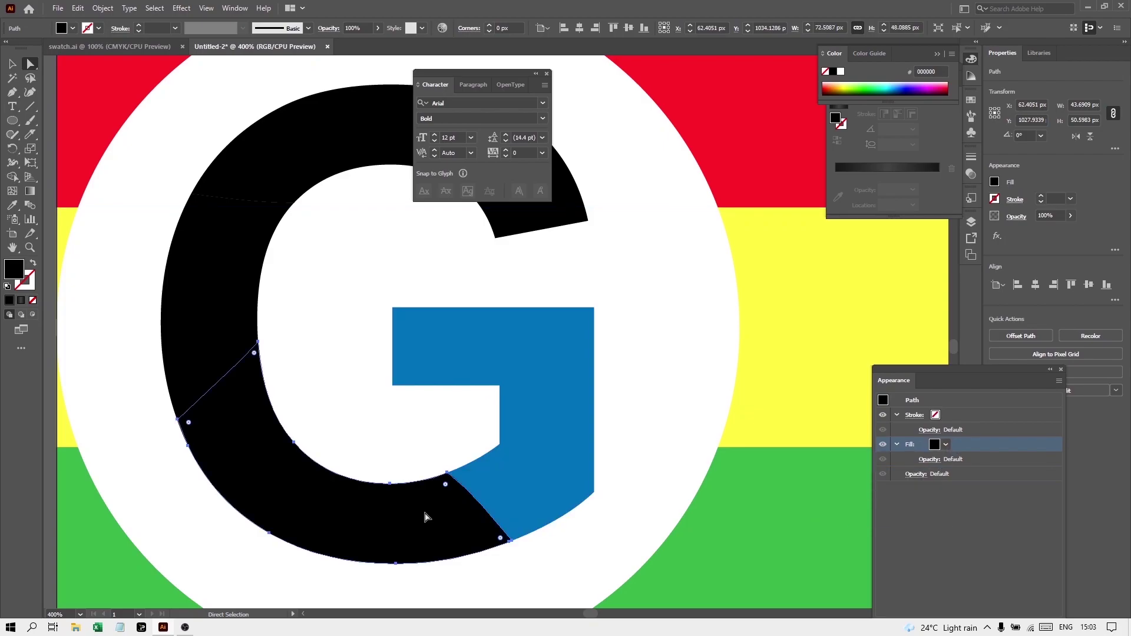
click(426, 516)
click(946, 445)
click(838, 507)
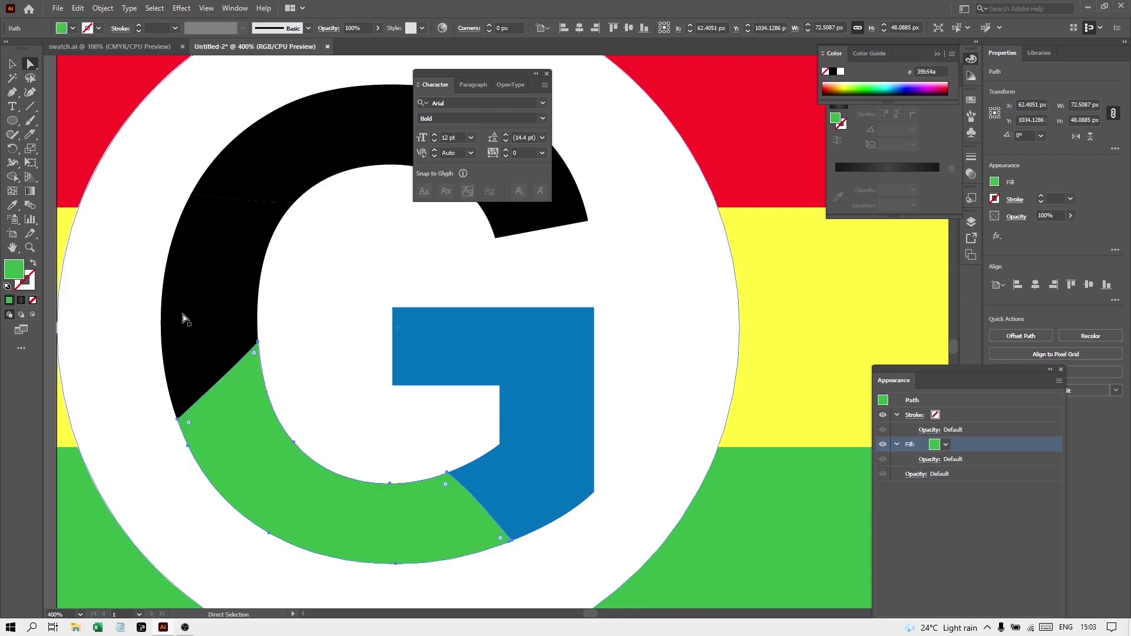
Colour the G's upper-left piece yellow from the strip and the top arc red
click(214, 321)
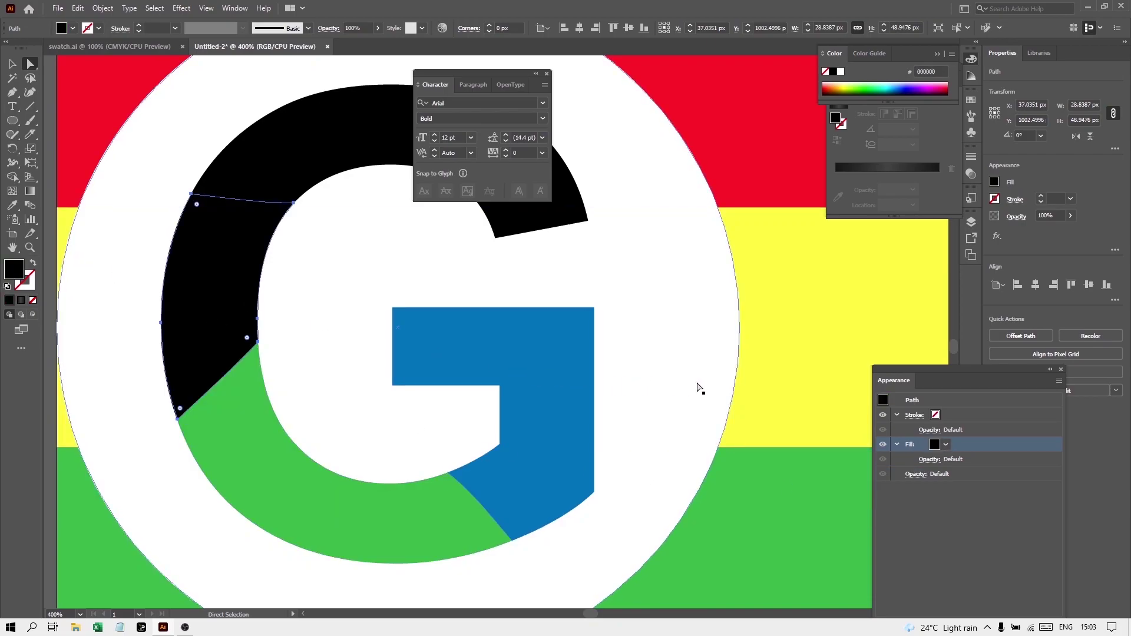
key(i)
click(788, 369)
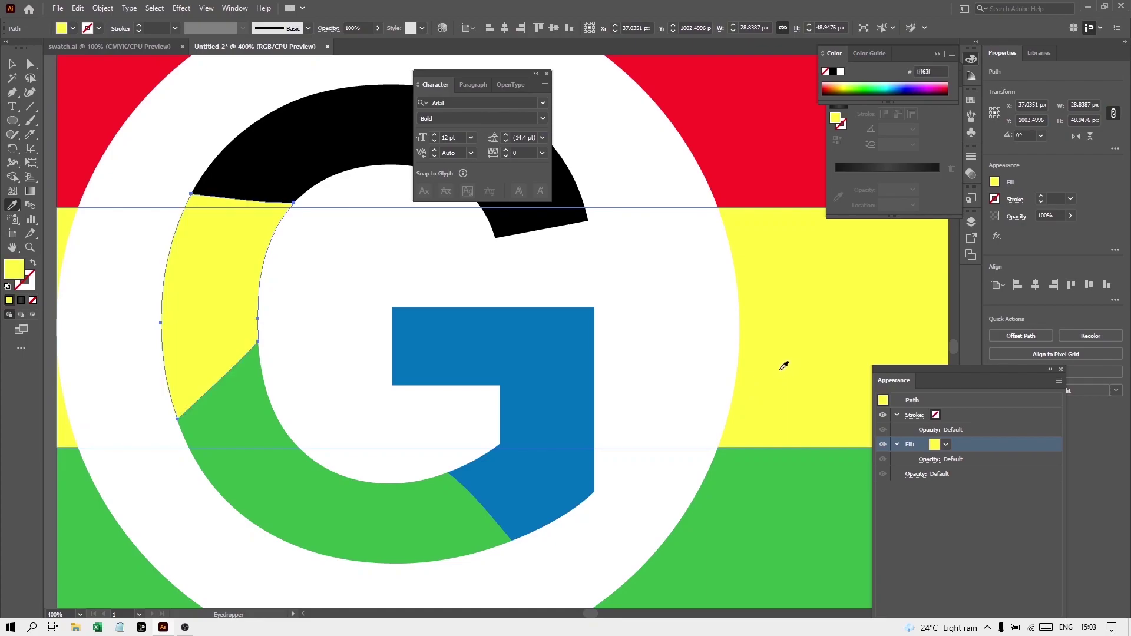
key(a)
click(374, 152)
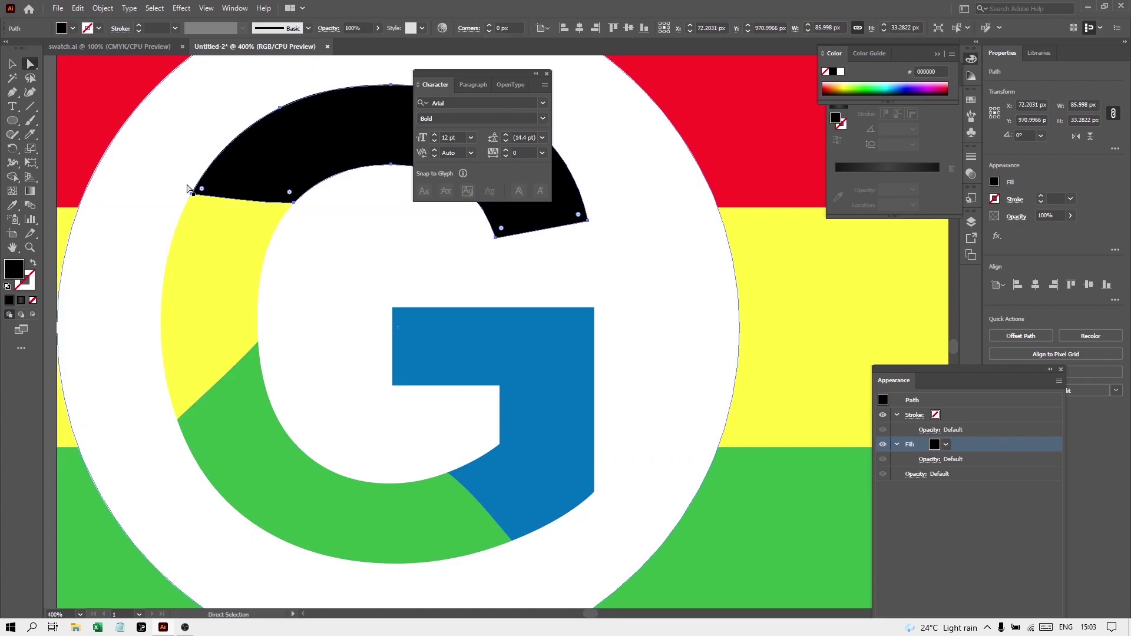
key(v)
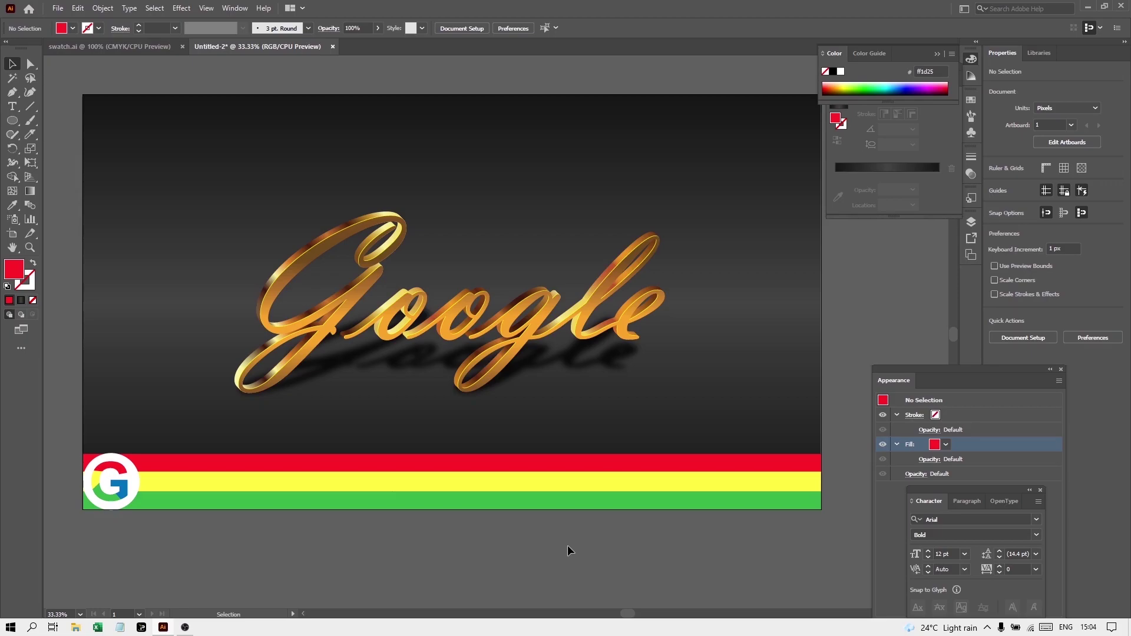
Switch over to the swatch.ai document window
click(126, 47)
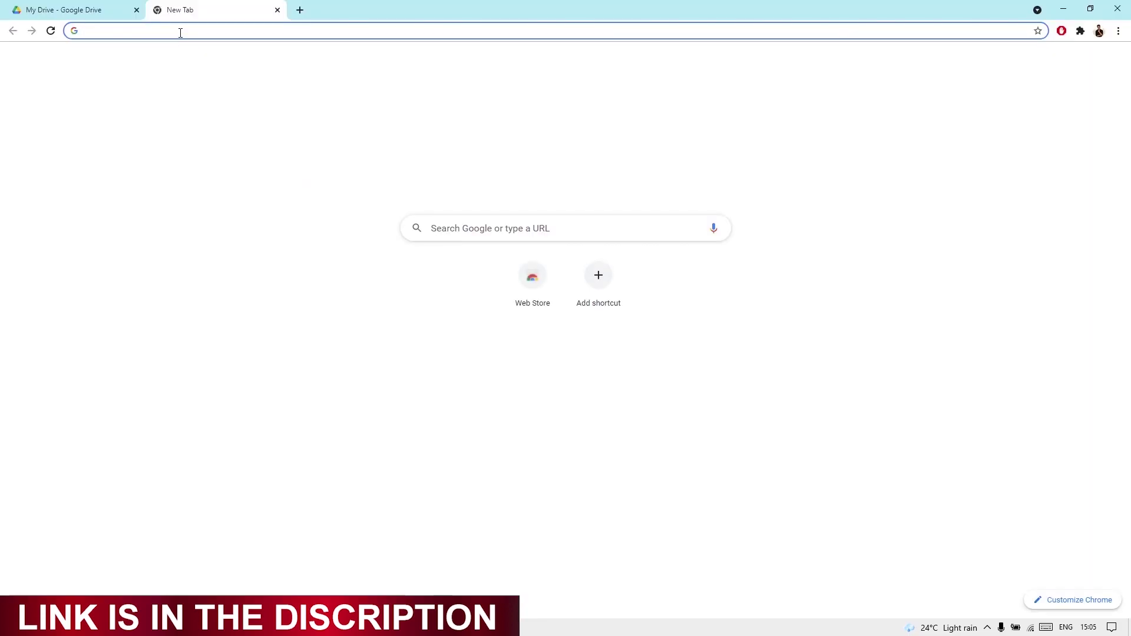
Load the pasted Google Drive link for swatch.ai and view Chrome's full downloads list
click(181, 32)
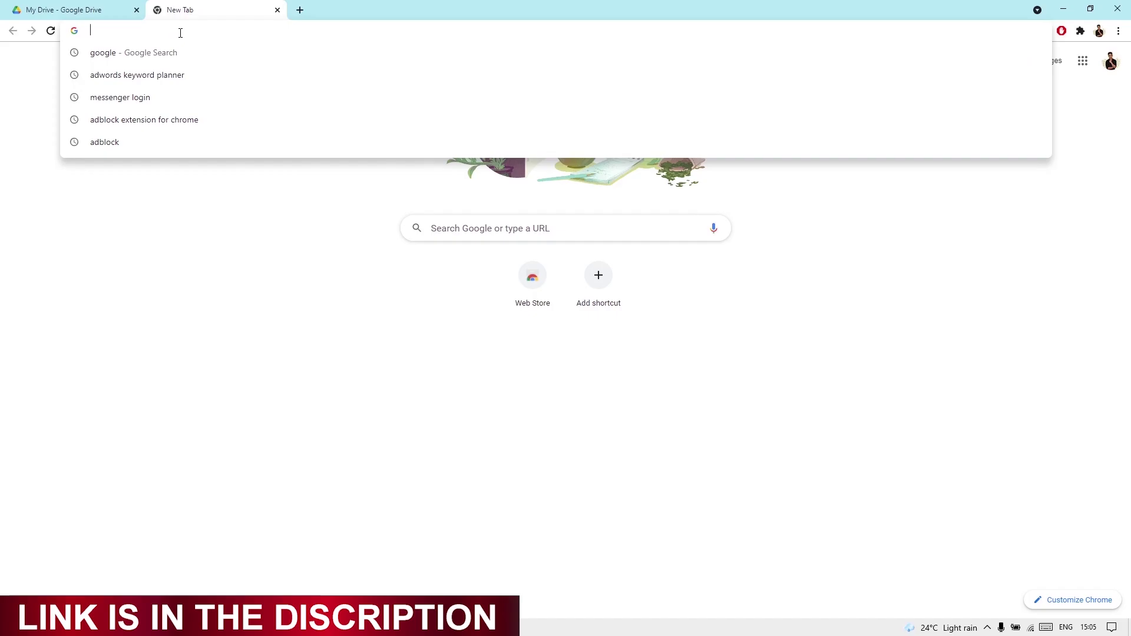
key(Return)
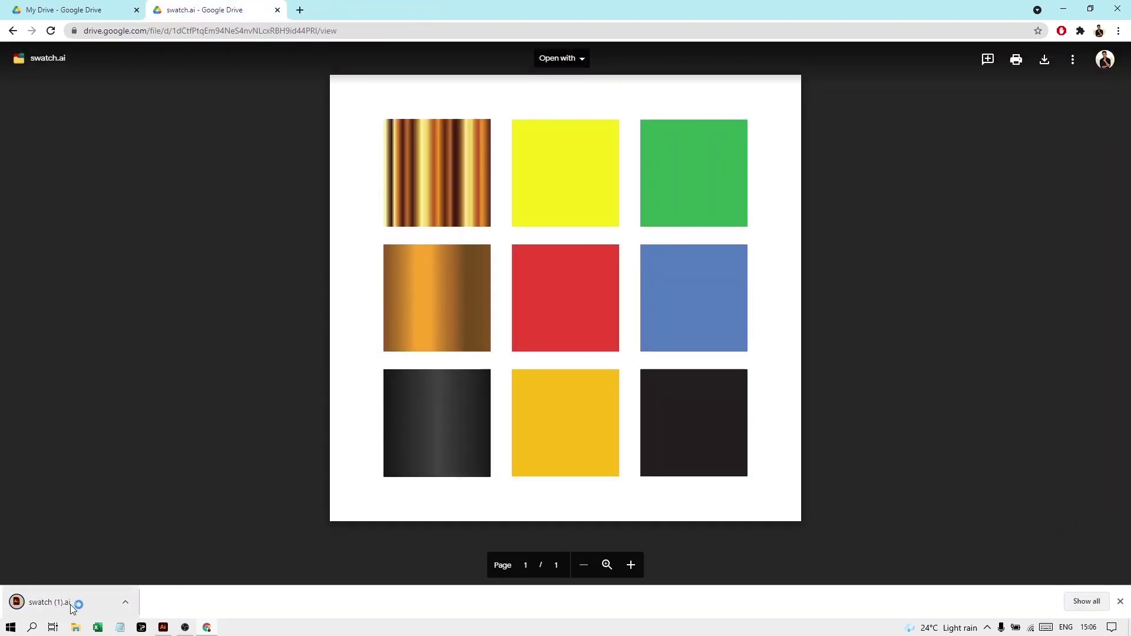
click(1098, 604)
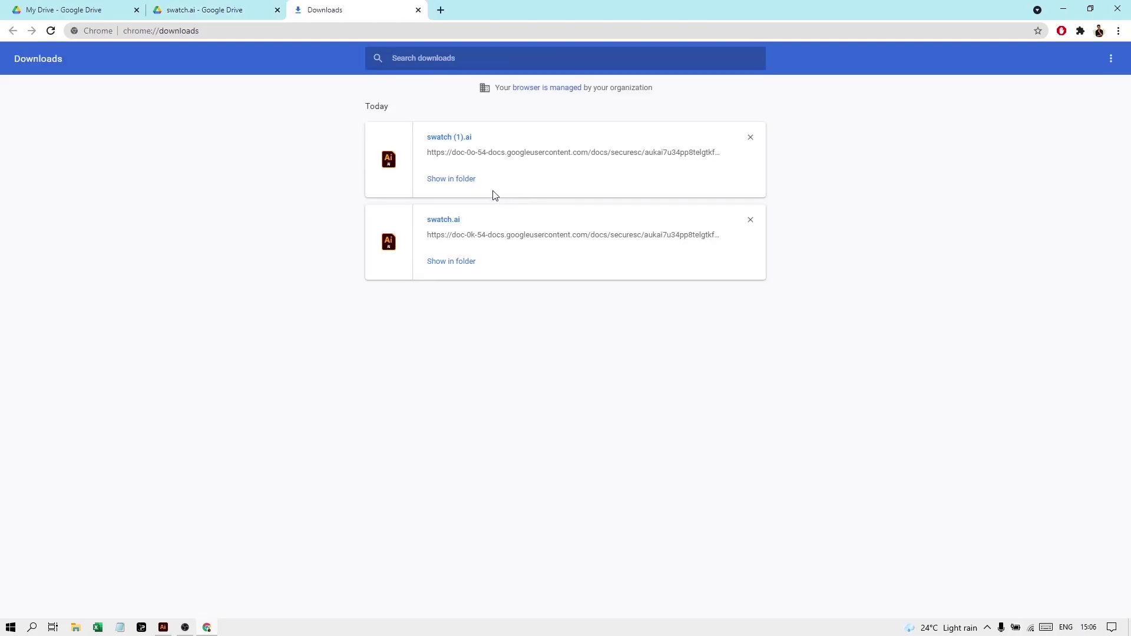
Reveal swatch (1).ai in its folder and open it in Illustrator
click(451, 179)
double_click(217, 176)
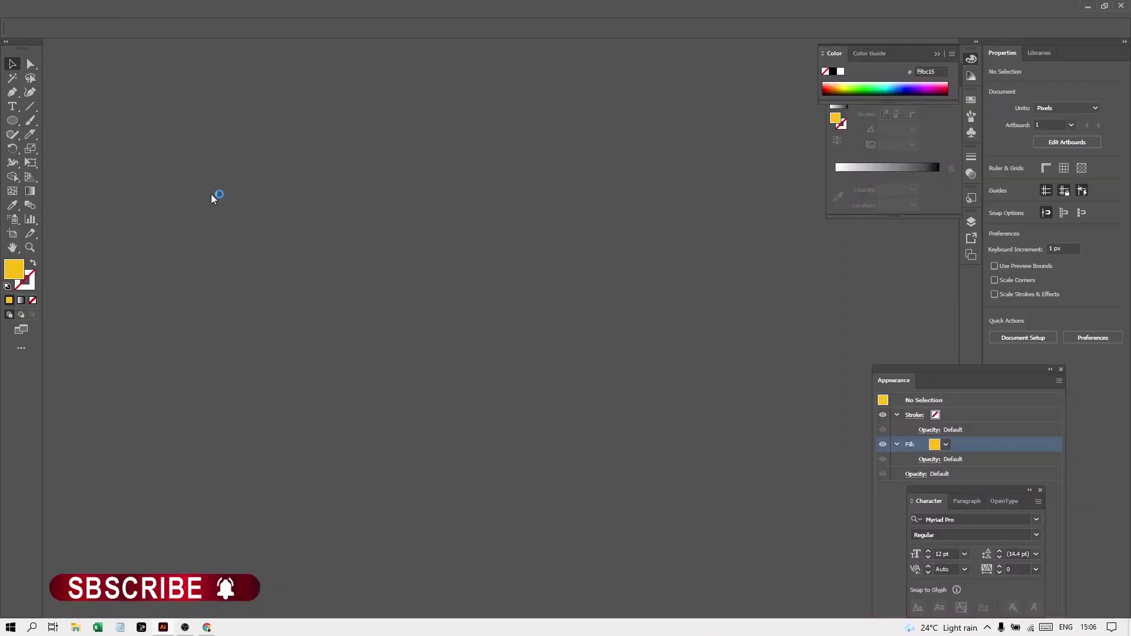